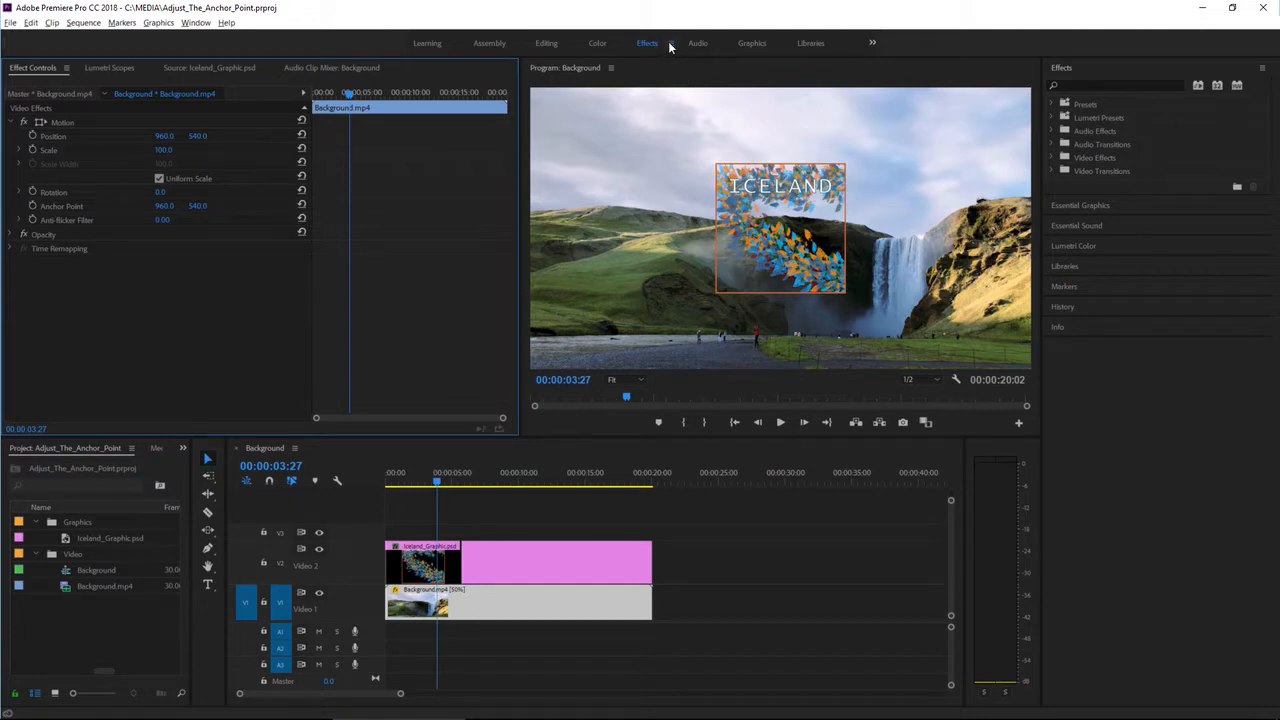
- Reset the Effects workspace to its saved layout
click(669, 43)
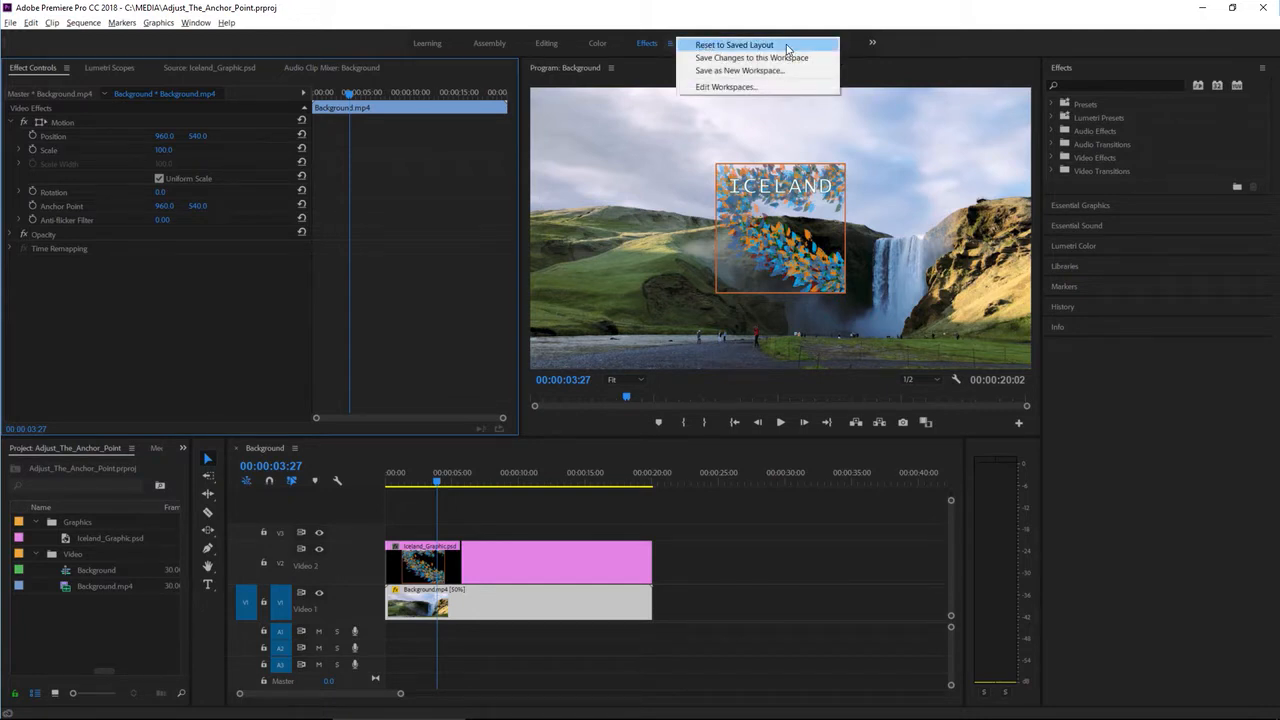
click(735, 45)
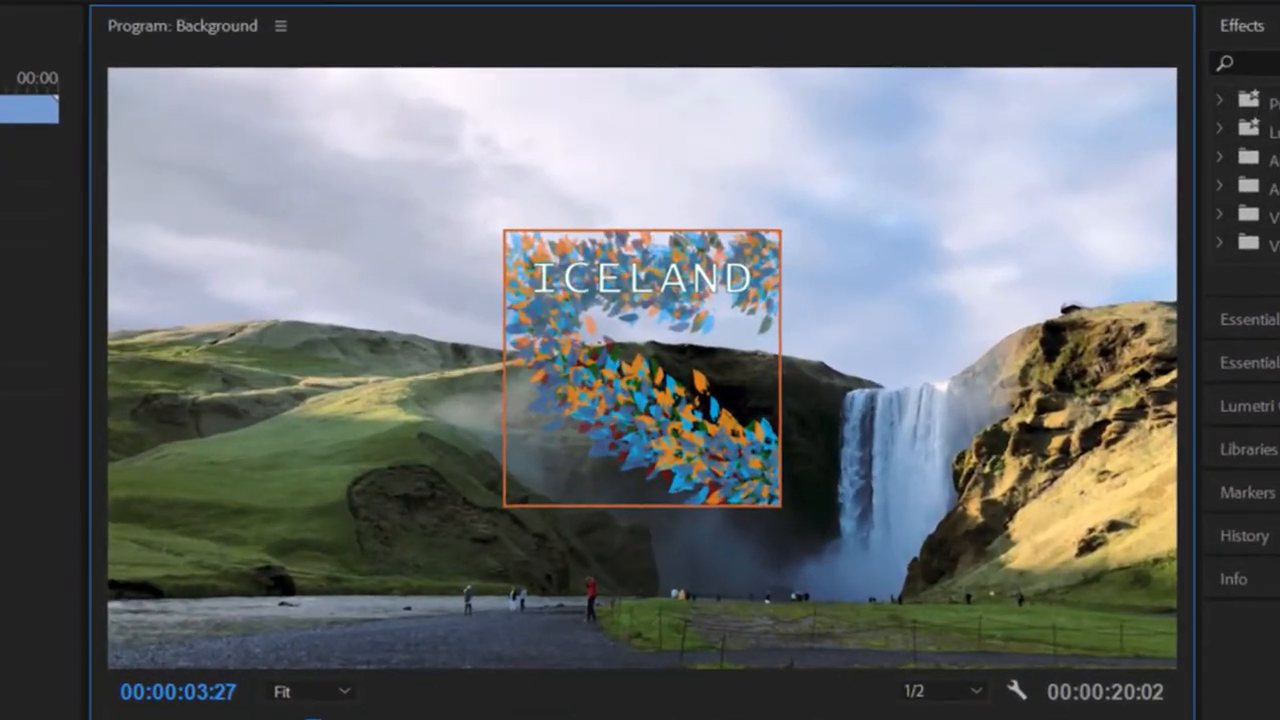
click(762, 473)
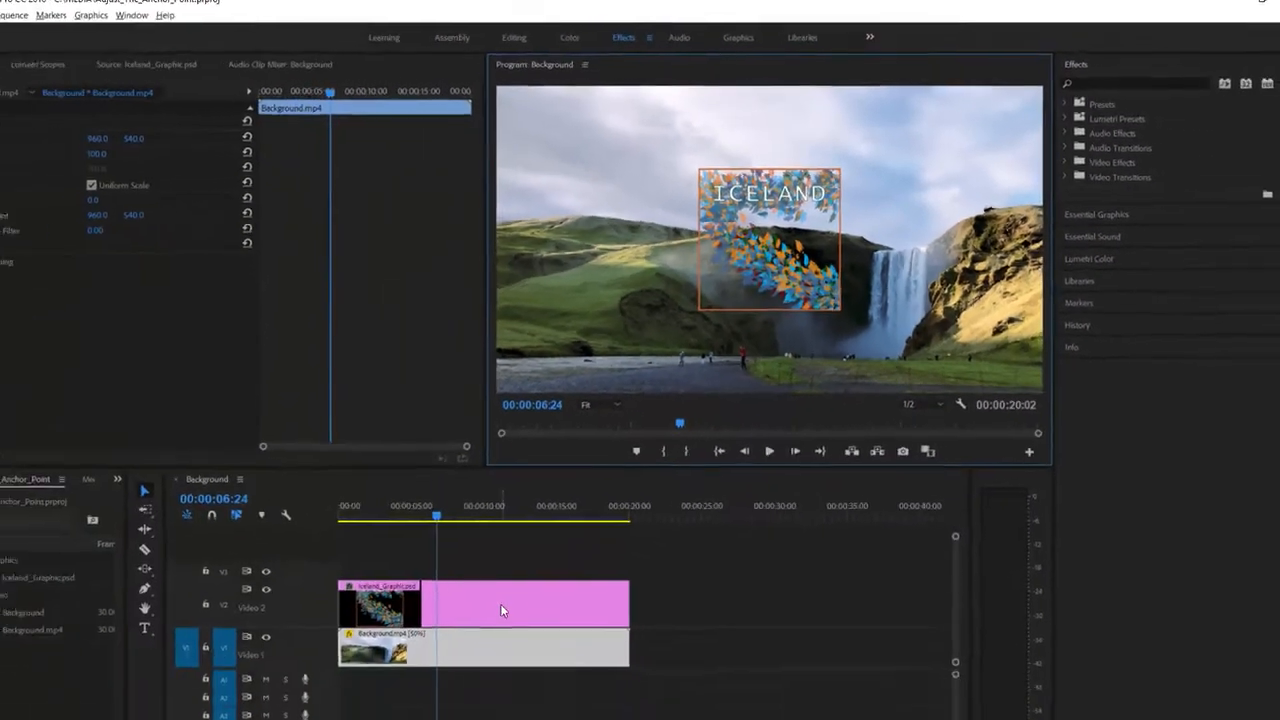
- Select the Iceland_Graphic.psd clip on Video 2 and make its Motion effect active for direct manipulation
click(501, 610)
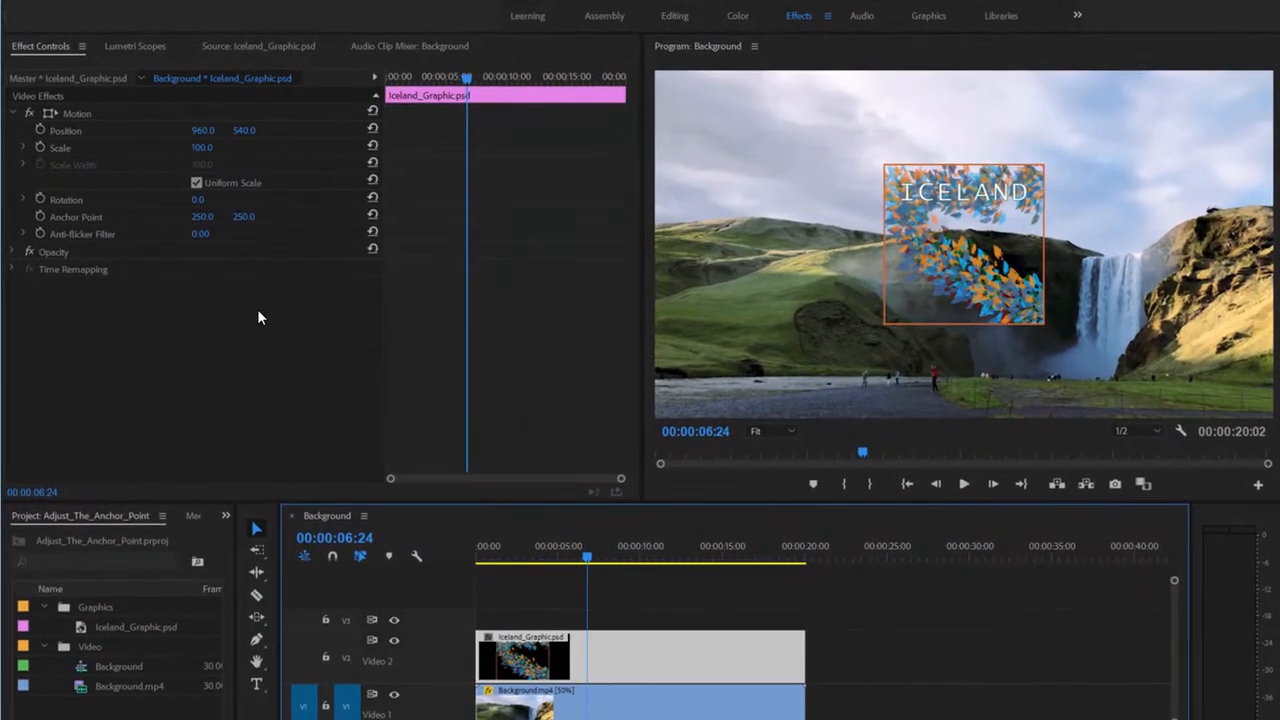
click(13, 113)
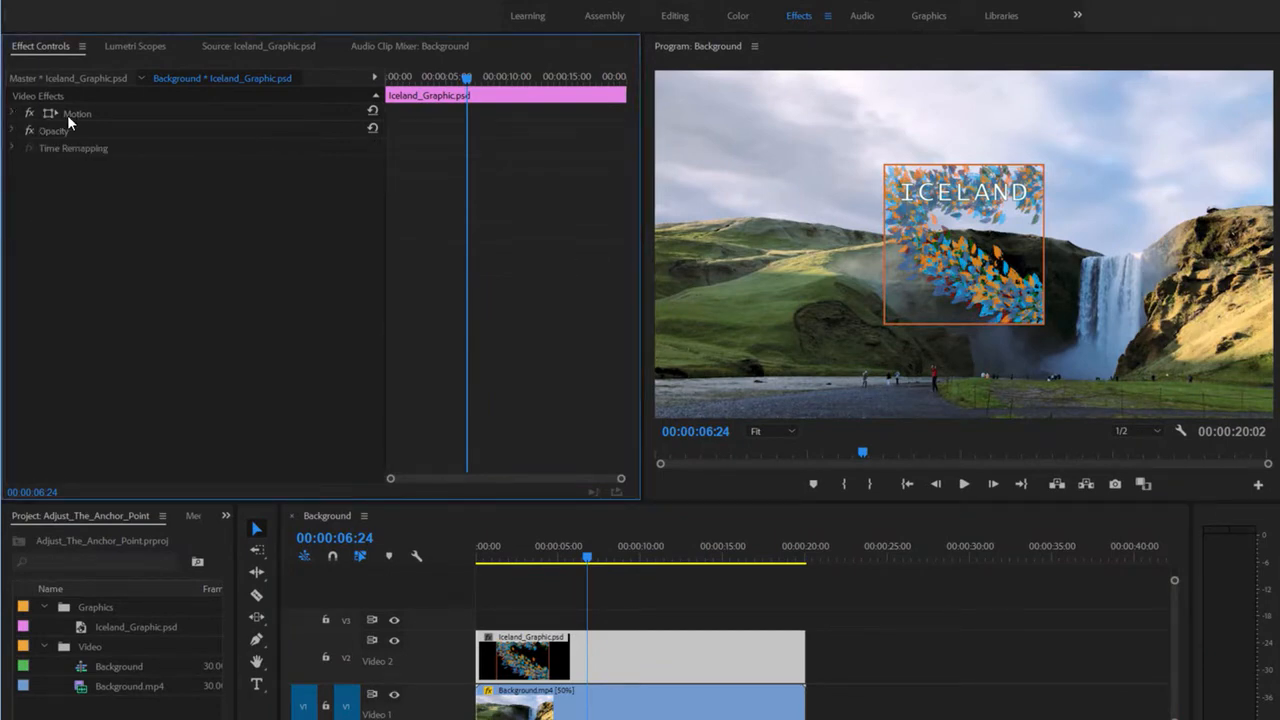
click(13, 113)
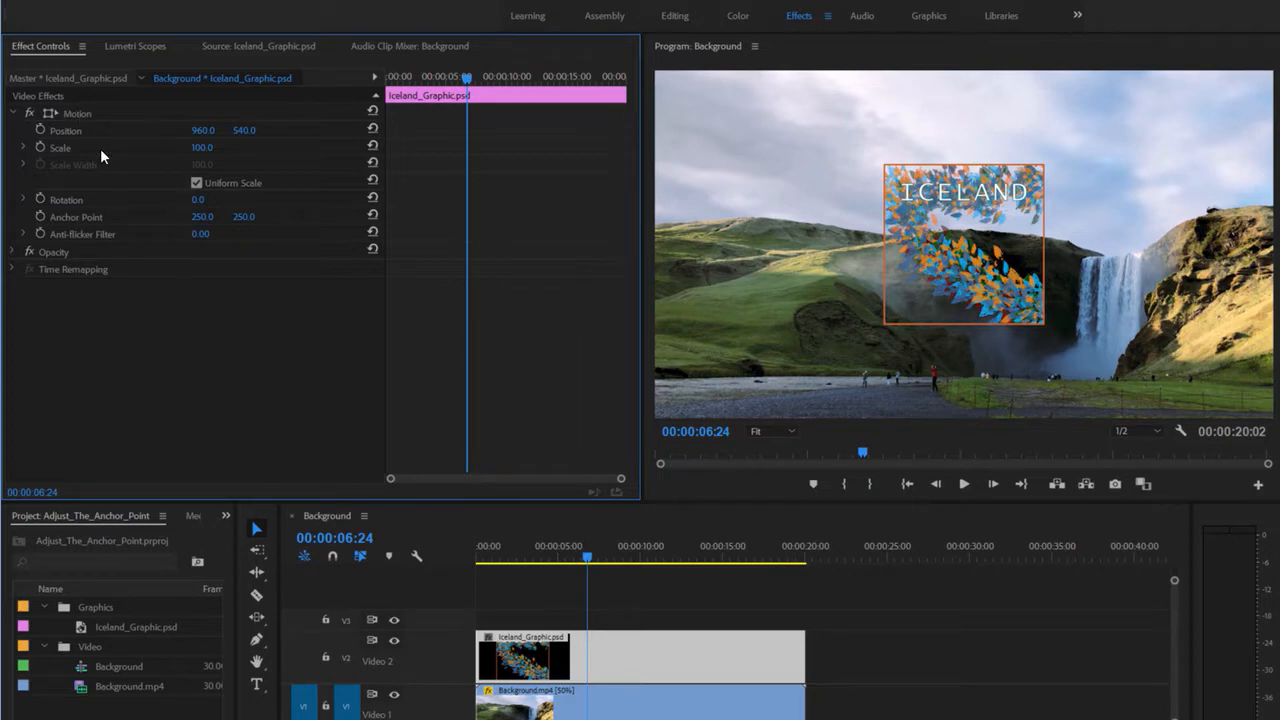
click(73, 113)
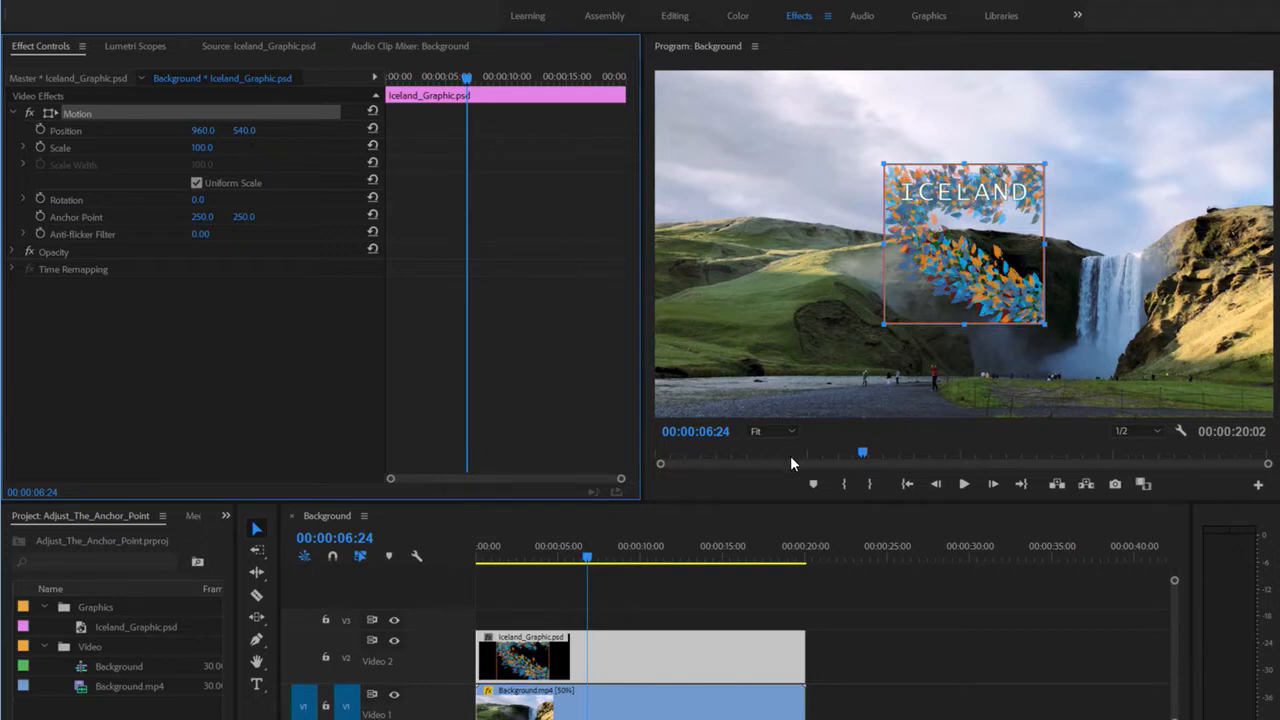
- Try moving the graphic's anchor point up and to the left to about 207.5, 183.8, and undo the move
click(777, 430)
click(967, 686)
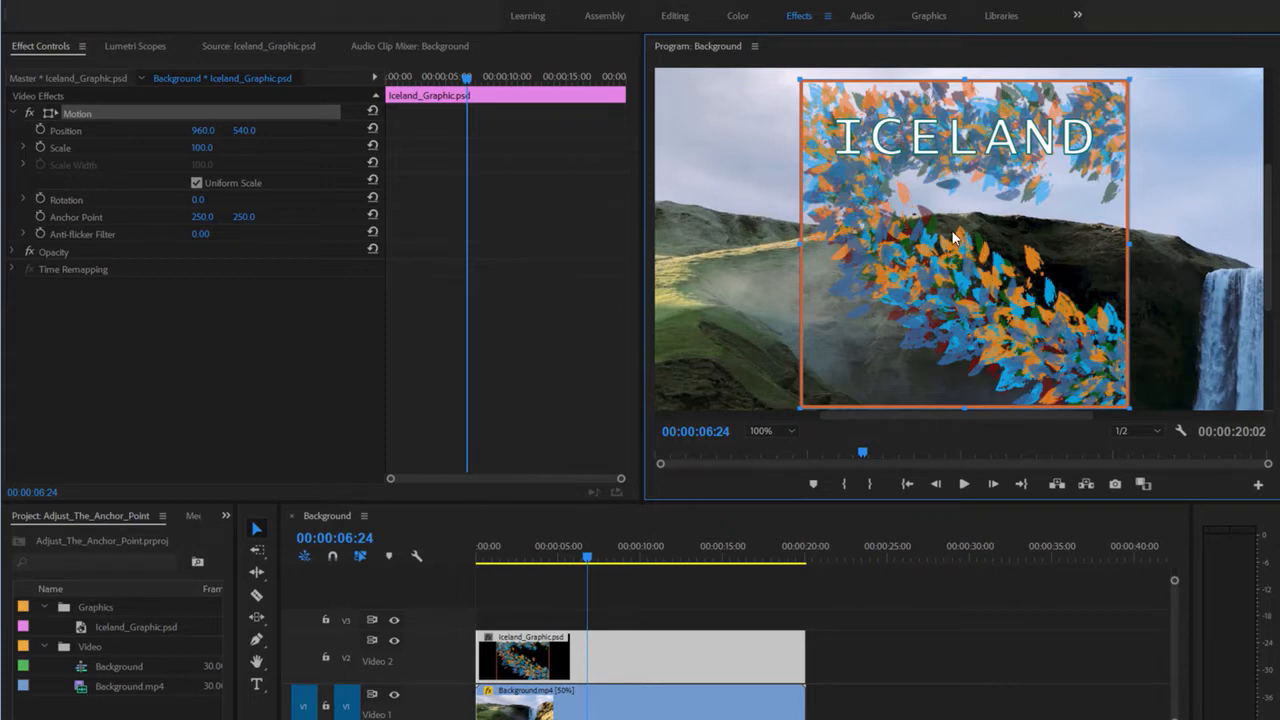
click(783, 433)
click(774, 577)
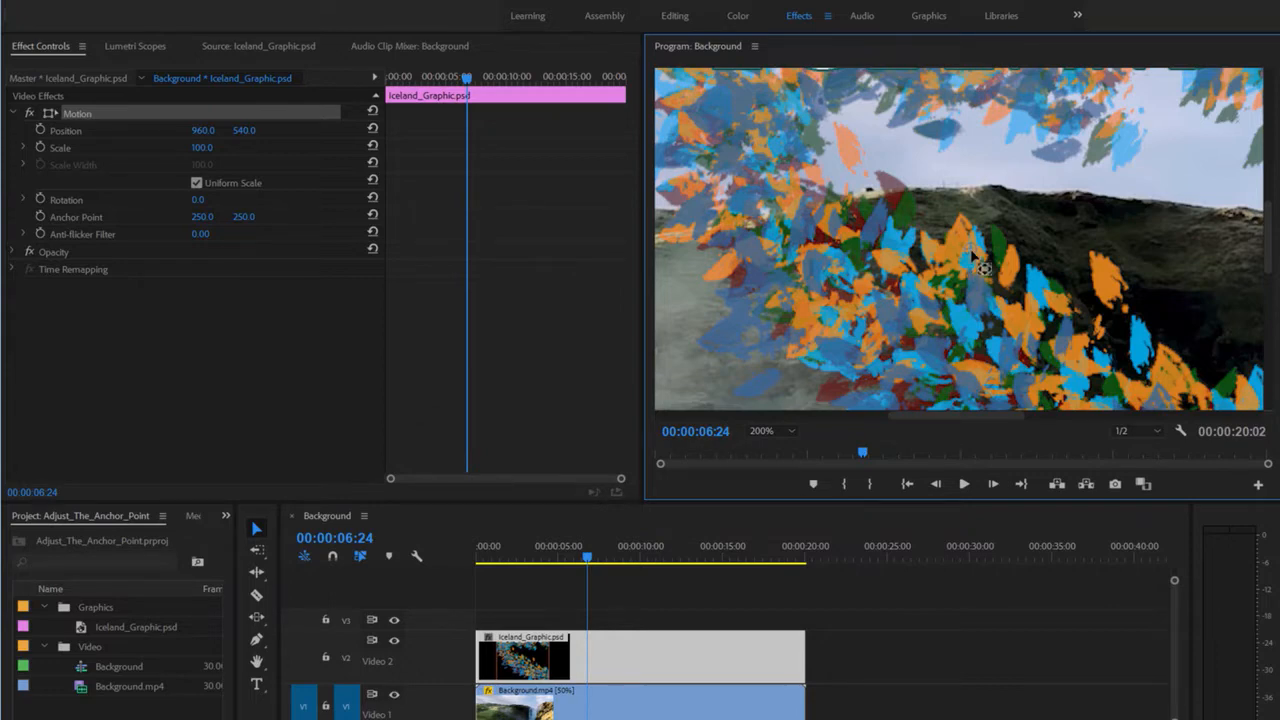
drag(971, 250, 912, 167)
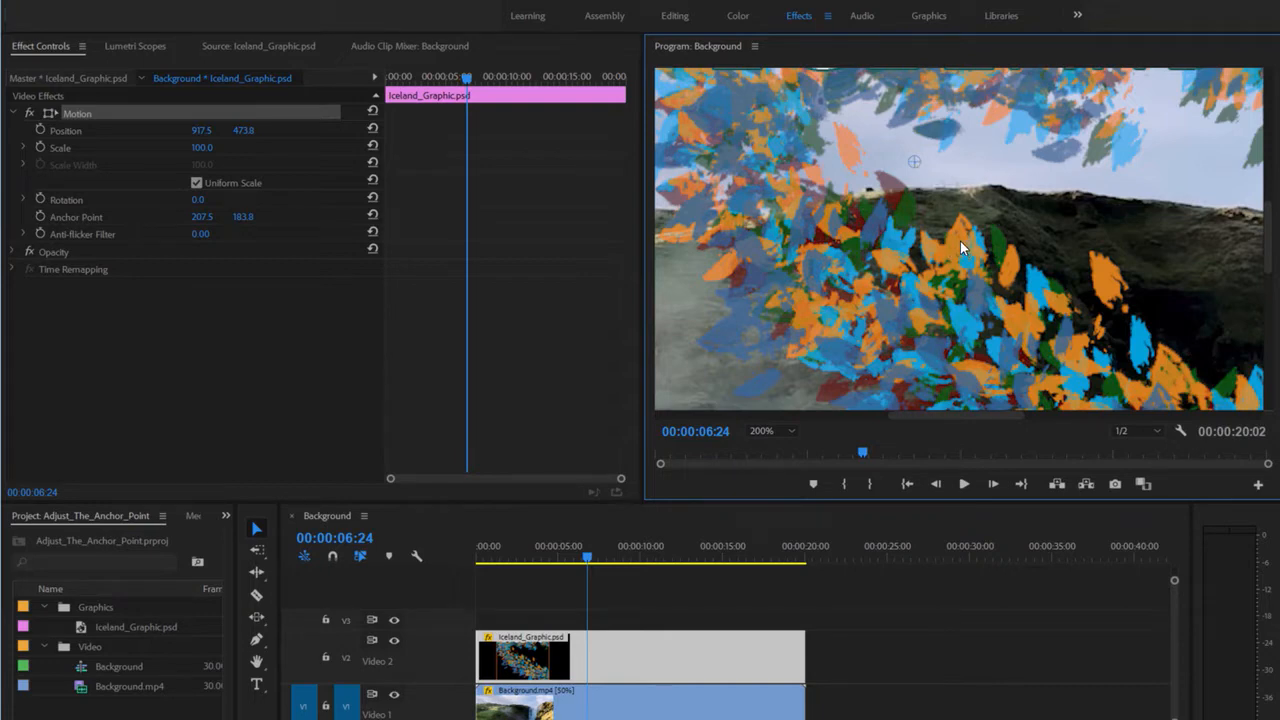
key(ctrl+z)
key(ctrl+z)
- Fit the picture to the Program Monitor and enlarge the monitor's viewing area
click(771, 431)
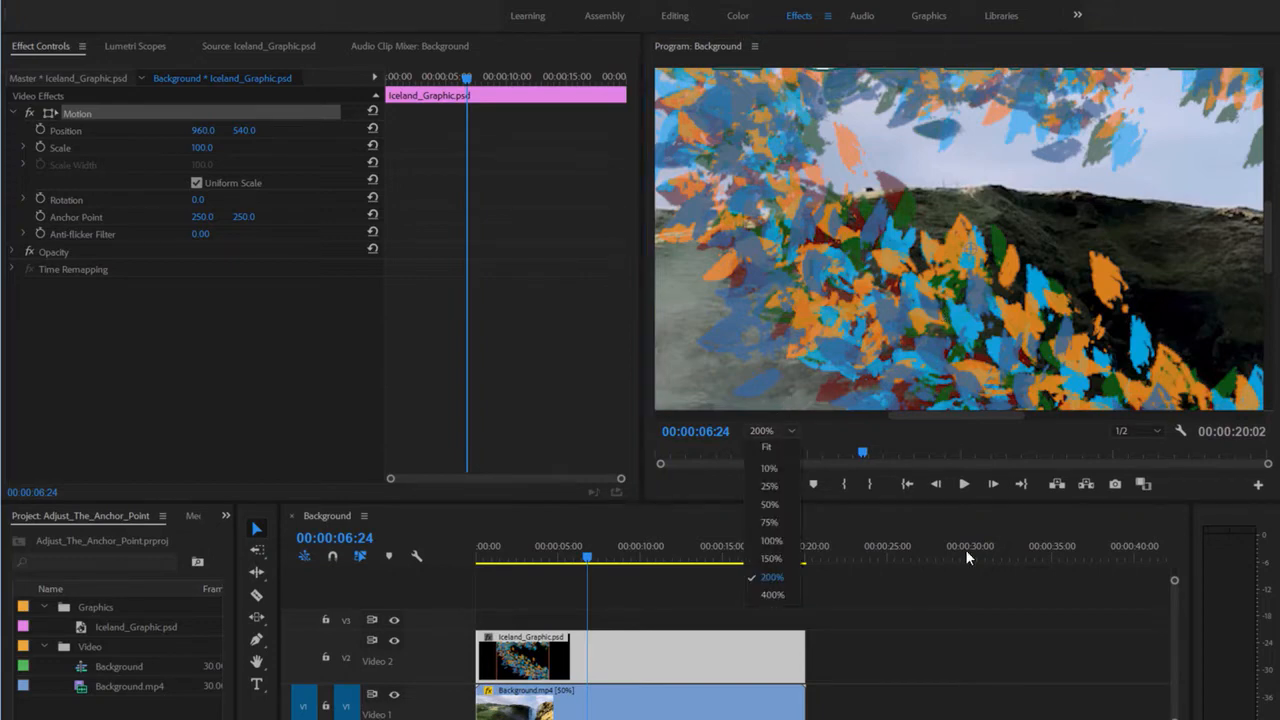
click(767, 448)
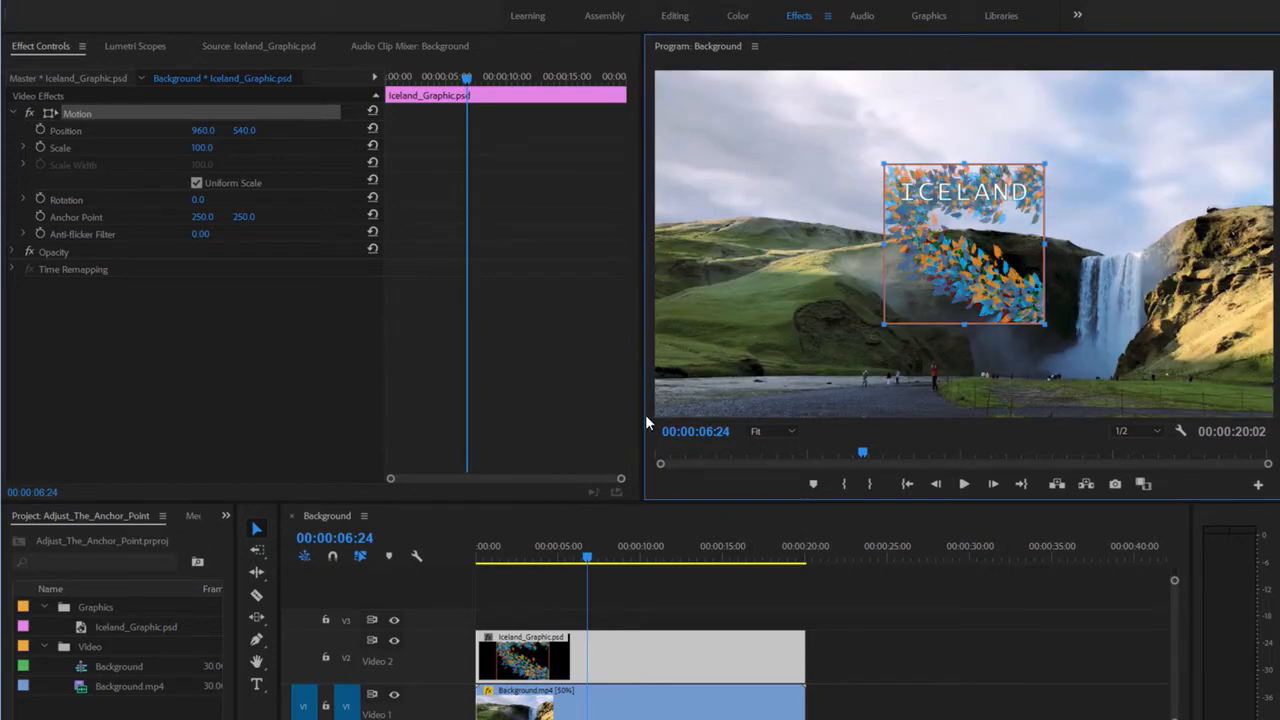
drag(645, 414, 495, 399)
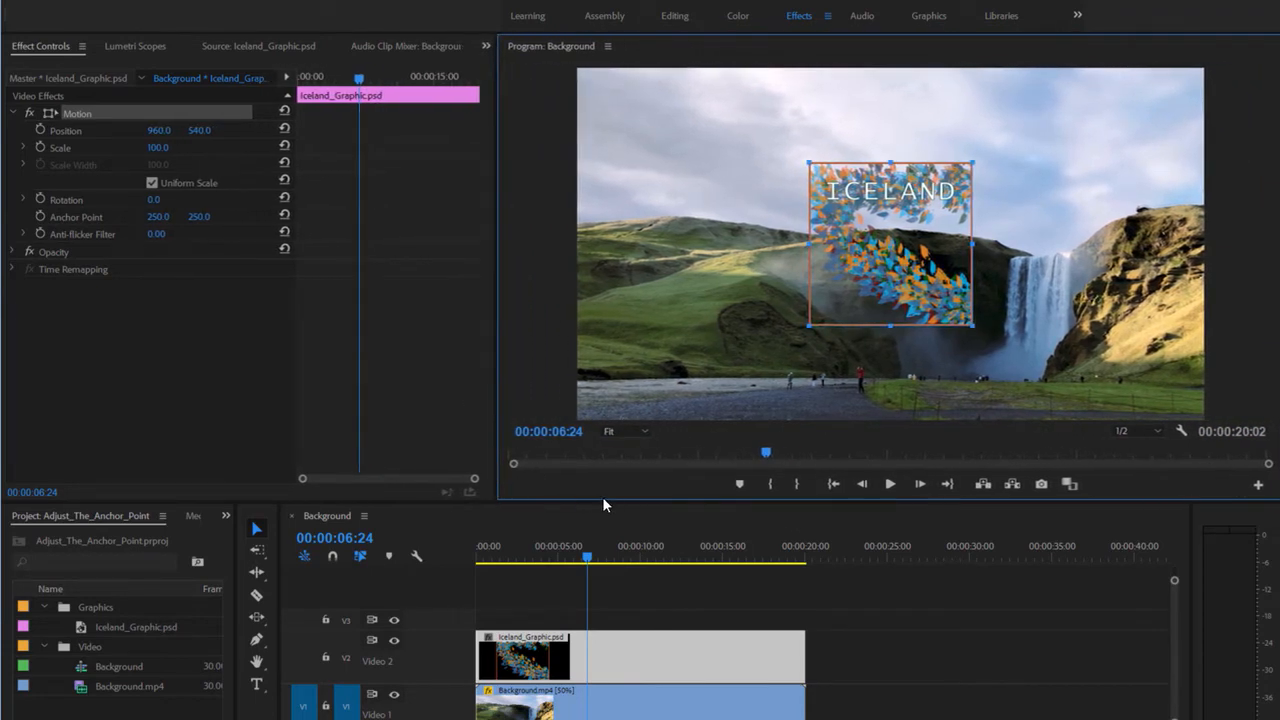
drag(605, 500, 600, 596)
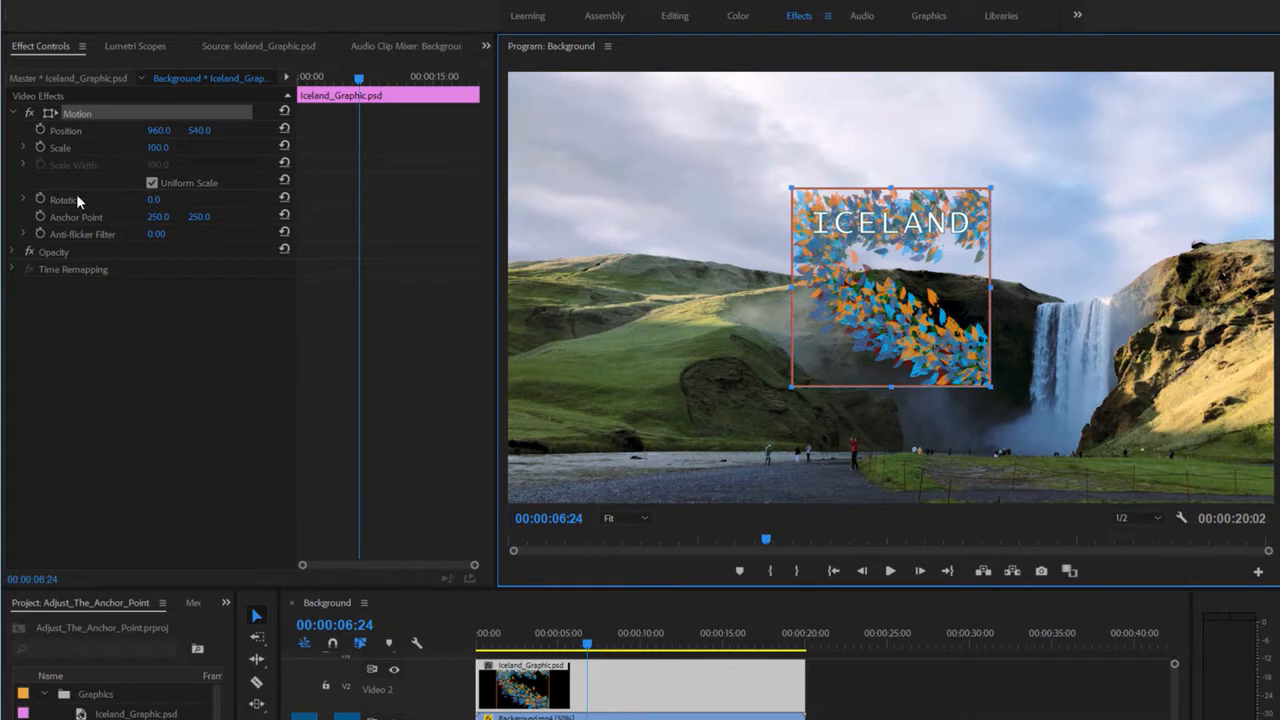
- Rotate the graphic about 17.8° around its centred anchor point, and reset the rotation
click(23, 199)
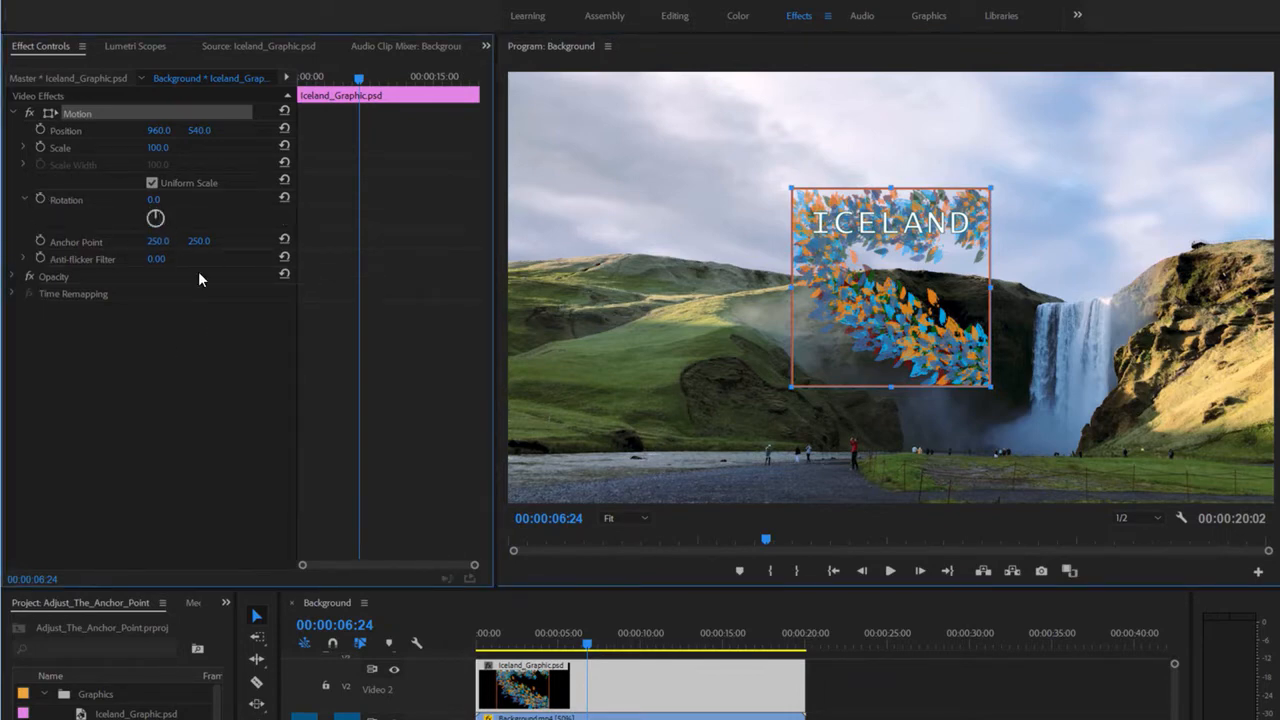
mouse_move(158, 217)
mouse_down()
mouse_move(173, 218)
mouse_move(130, 209)
mouse_move(182, 215)
mouse_move(162, 224)
mouse_up()
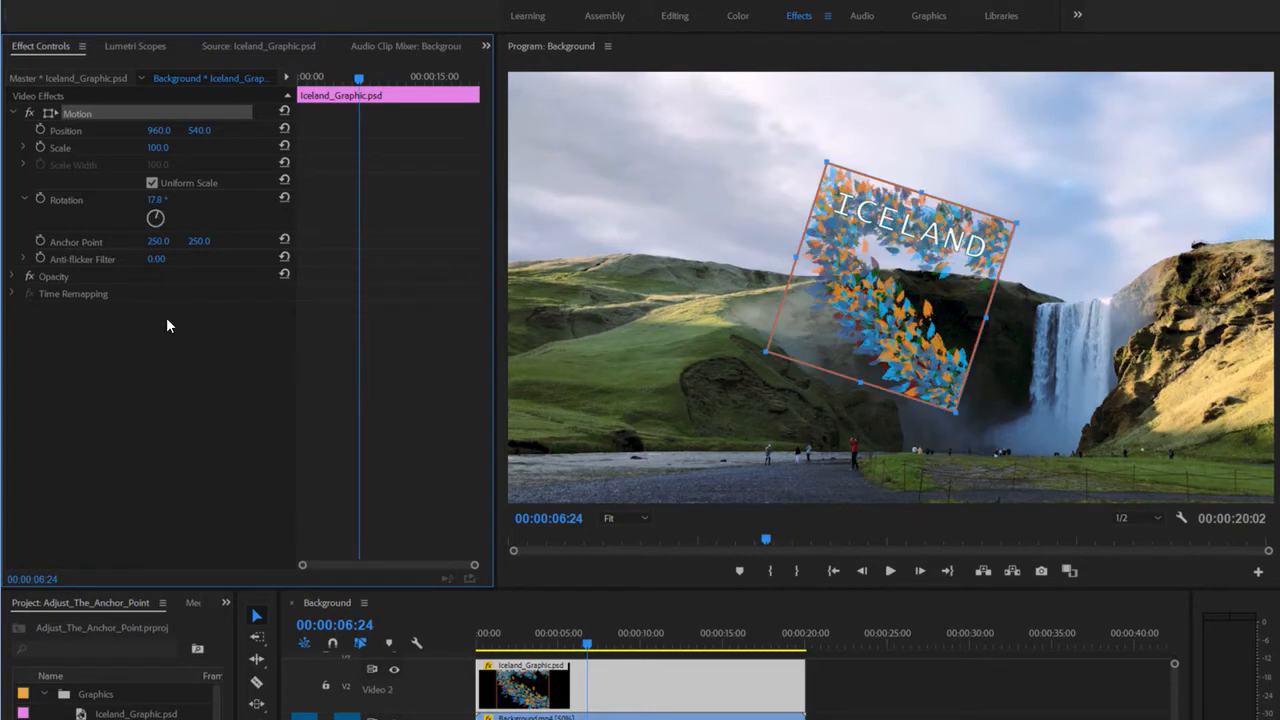
click(284, 199)
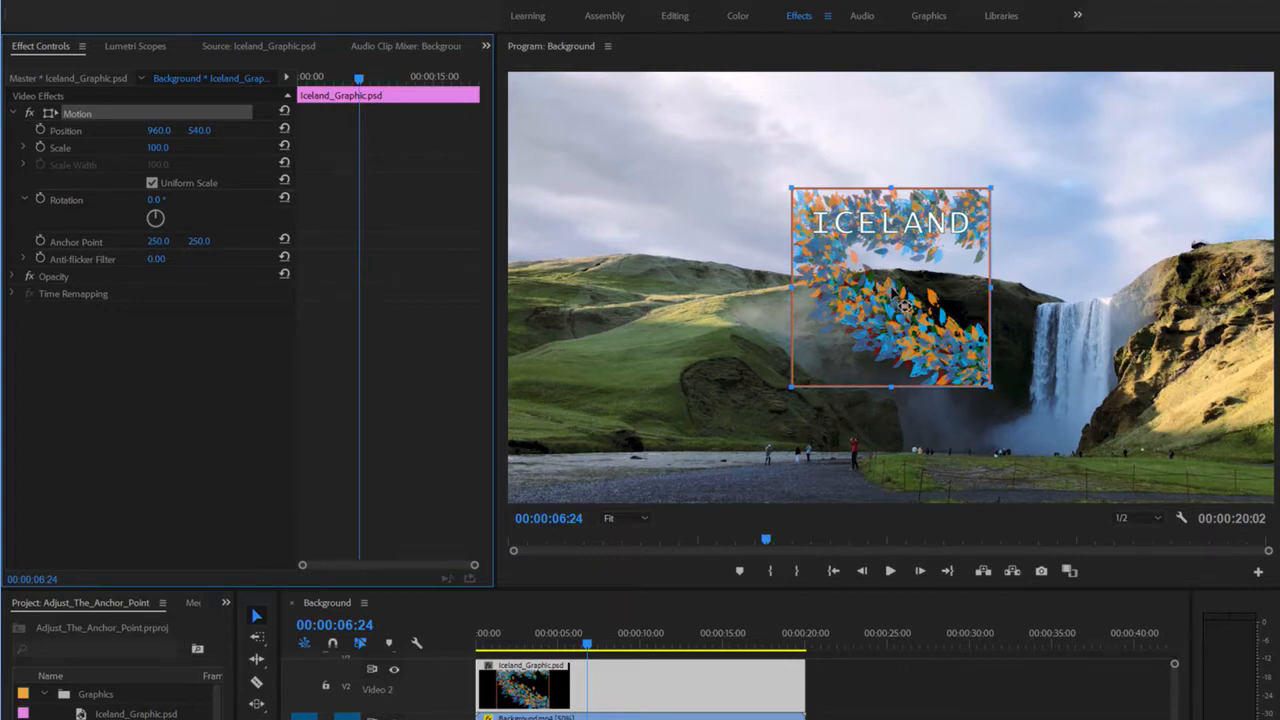
- Move the anchor point to about 423.4, 180.8, rotate the graphic to about -29.3°, and reset the rotation
drag(903, 305, 960, 259)
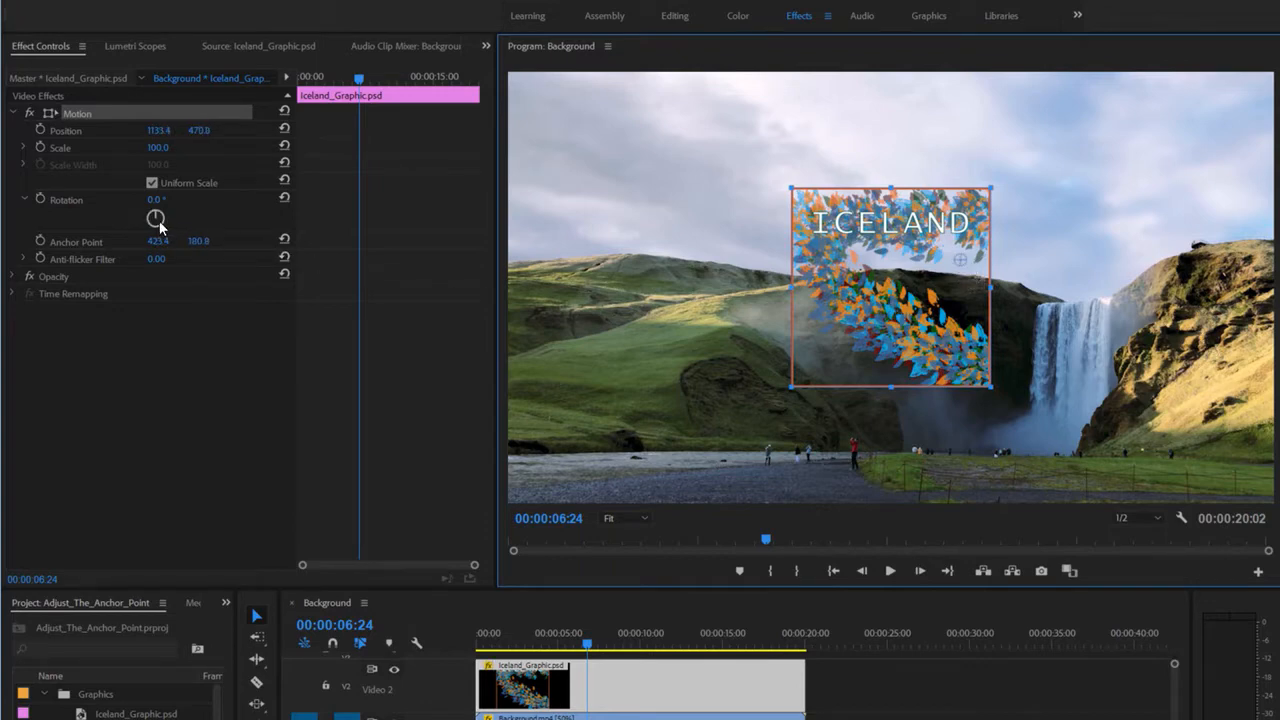
drag(156, 217, 177, 251)
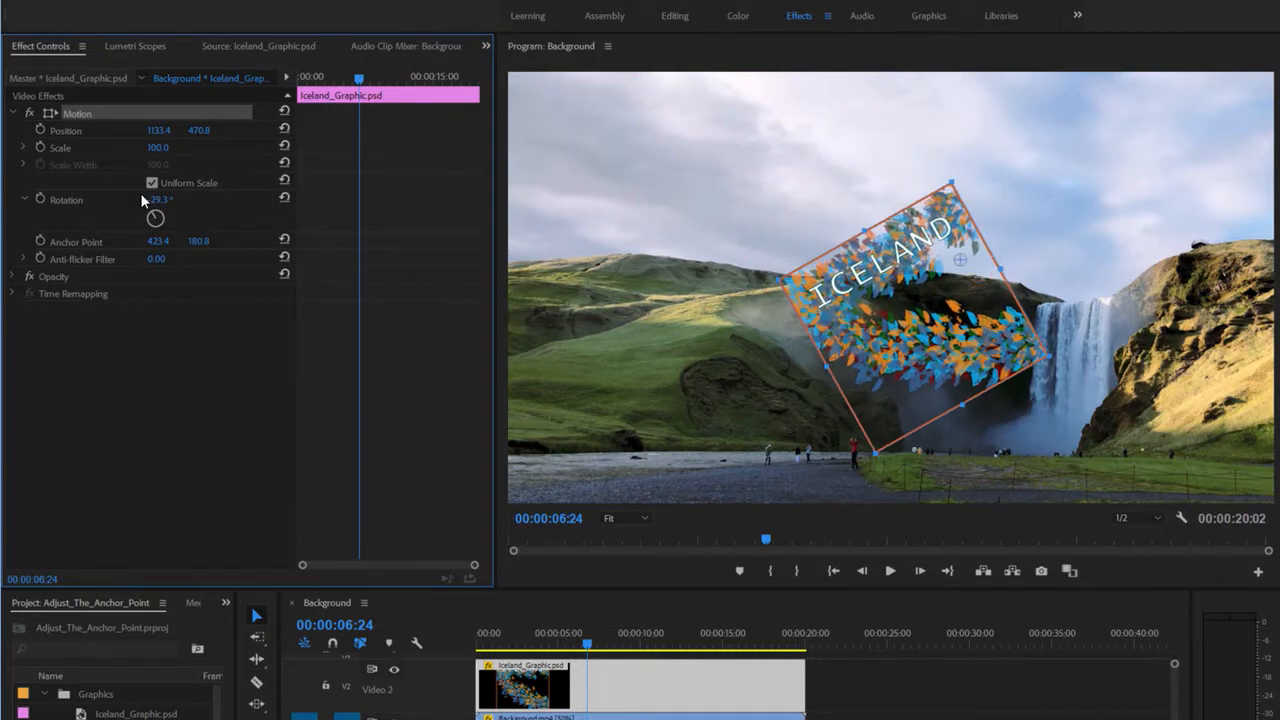
click(284, 198)
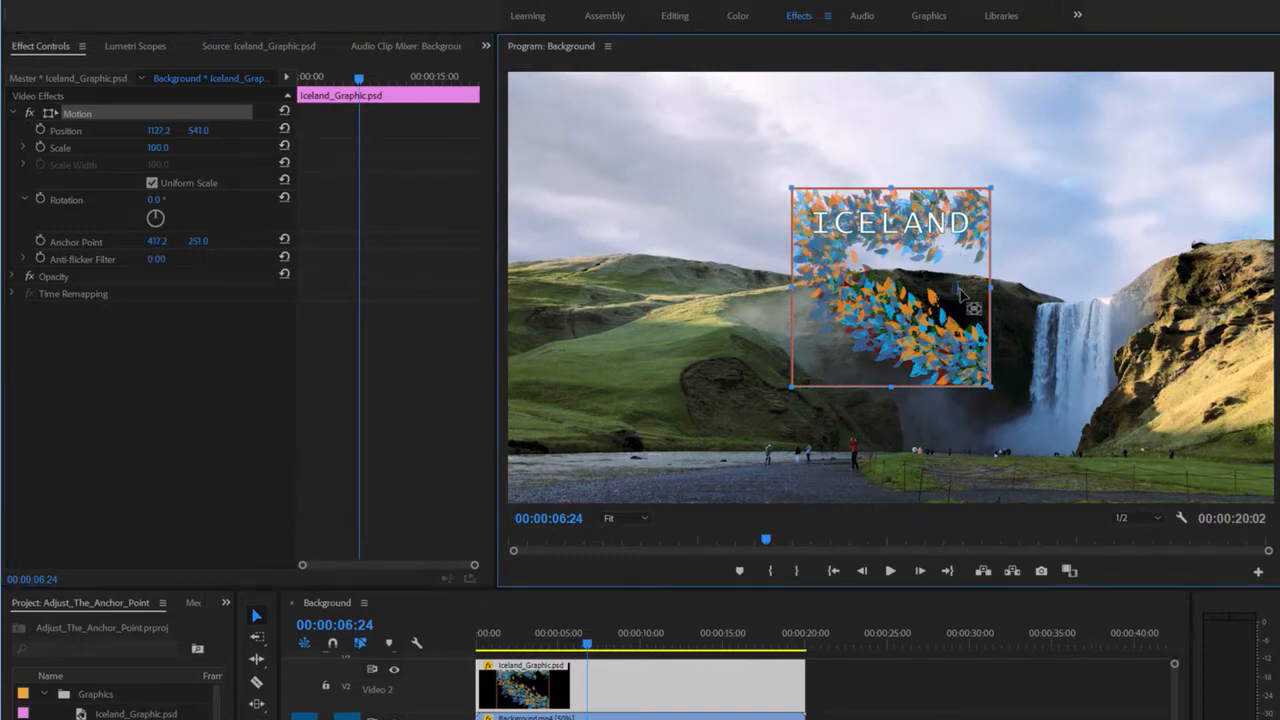
- Move the graphic's anchor point up to about 421.4, 182.9, and reset the whole Motion effect
drag(958, 288, 958, 260)
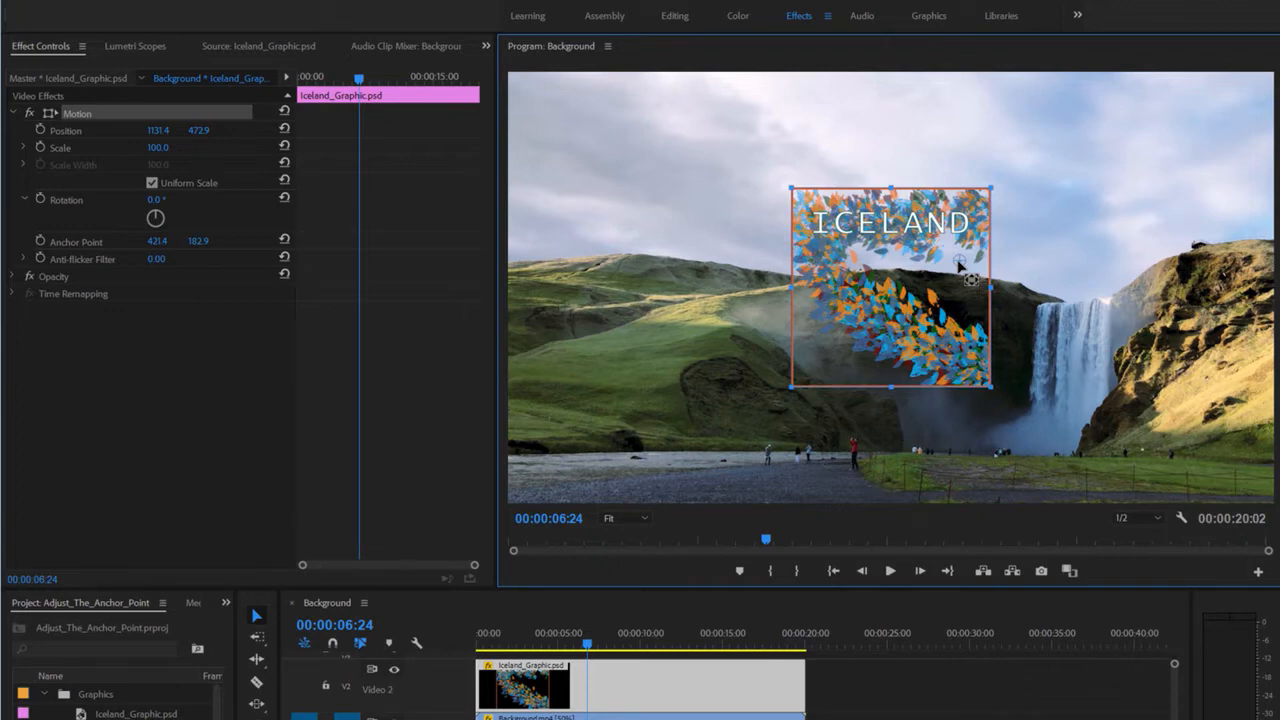
click(285, 112)
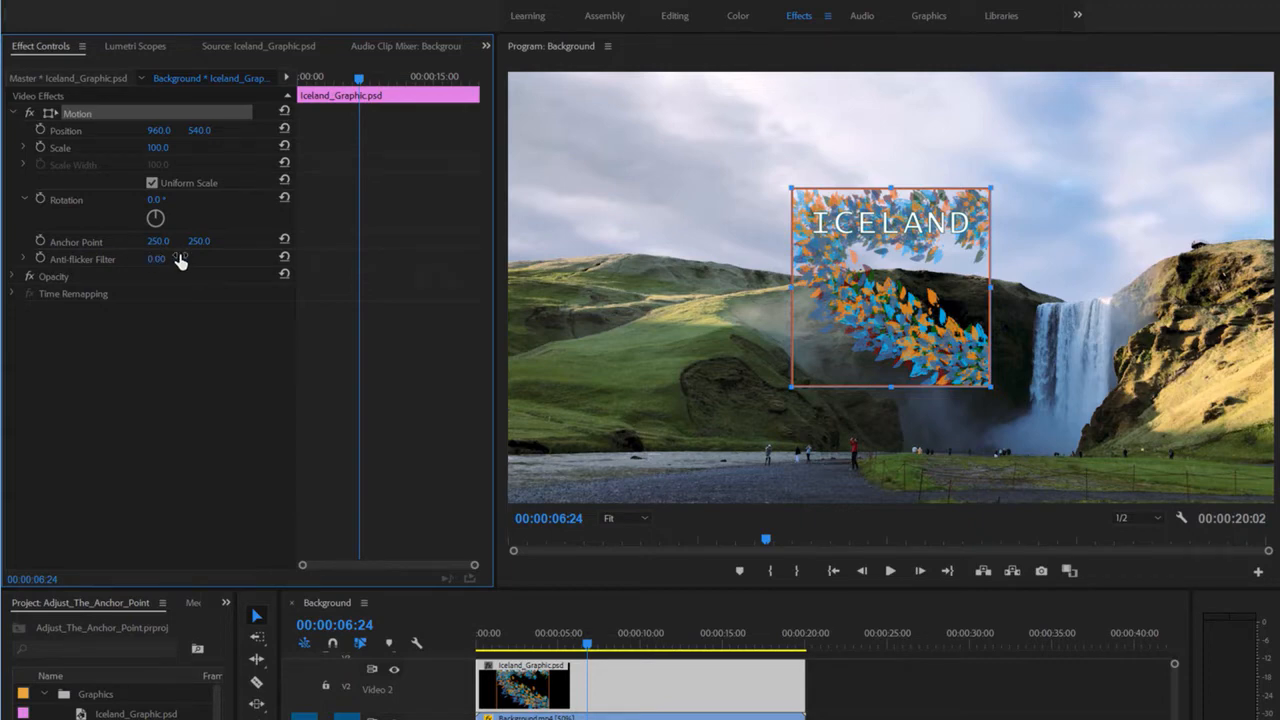
key(ctrl+s)
- Change the horizontal Position to about 815 and the horizontal Anchor Point to about 422, and reset the Motion effect
drag(158, 130, 116, 241)
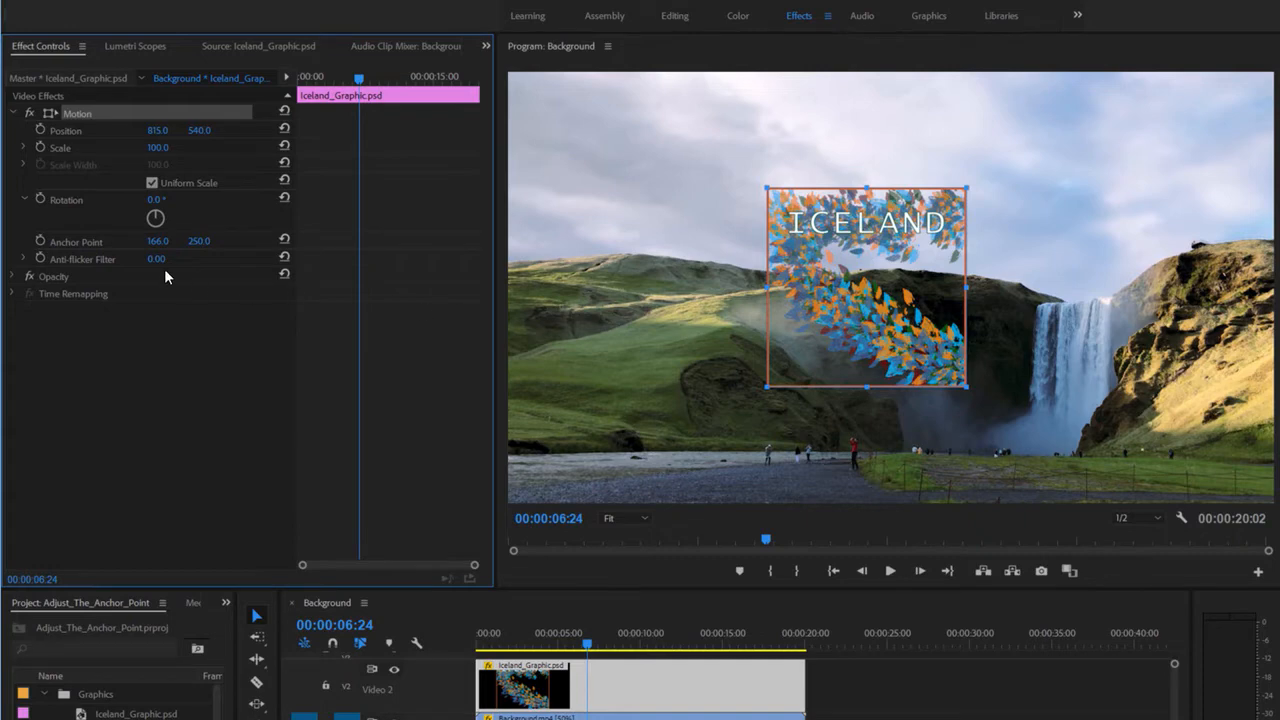
mouse_move(158, 241)
mouse_down()
mouse_move(97, 241)
mouse_move(407, 241)
mouse_move(160, 244)
mouse_up()
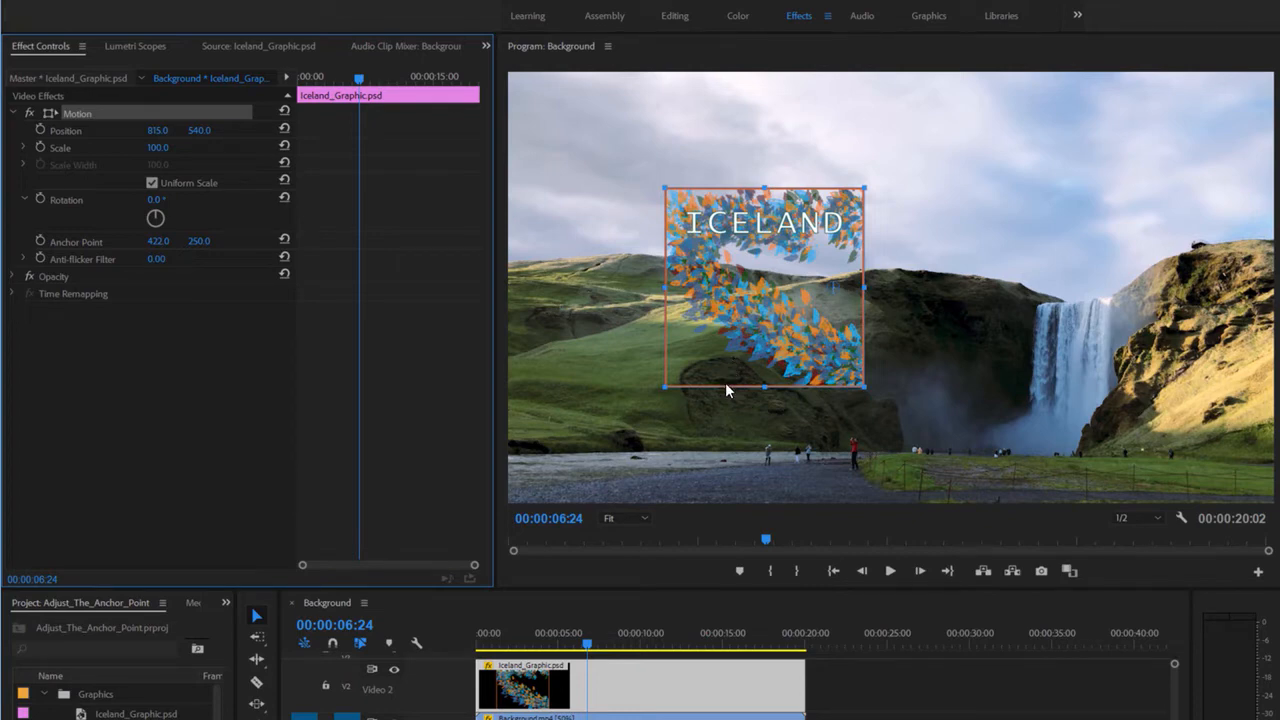
click(284, 112)
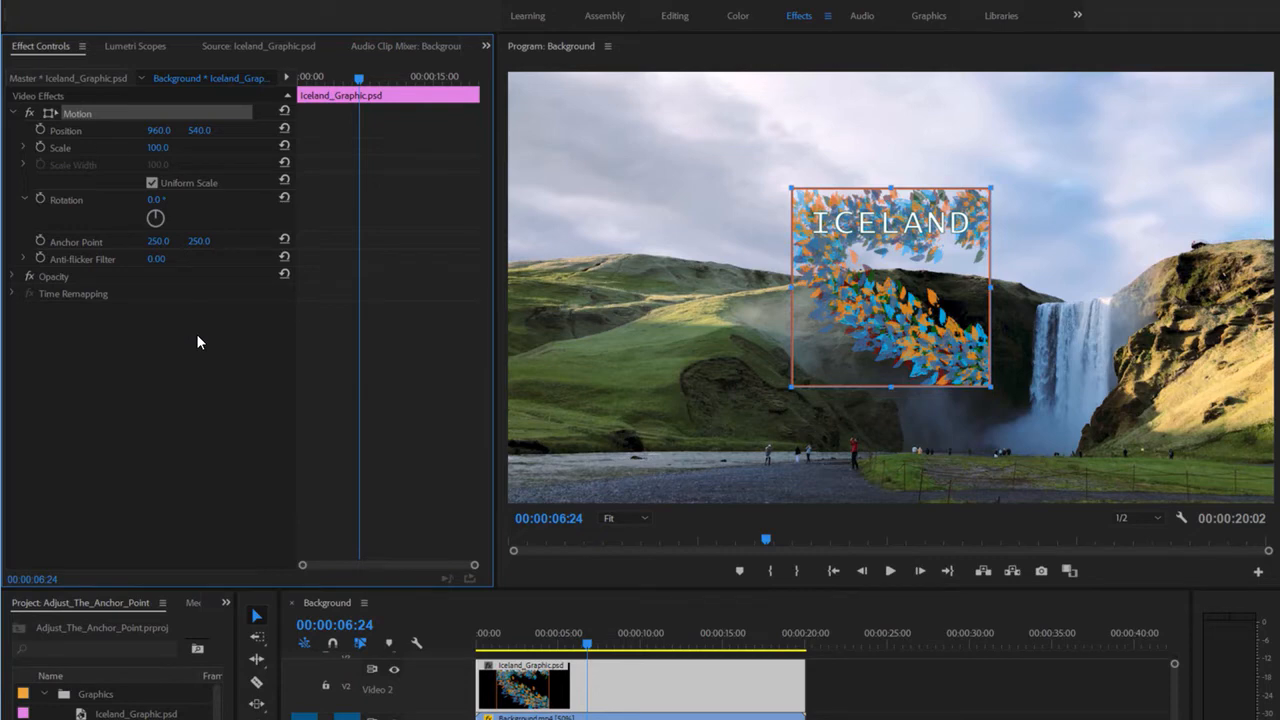
- Move the playhead to 00:00:08:02 and enable Rotation keyframing there for the graphic at 0°
click(157, 241)
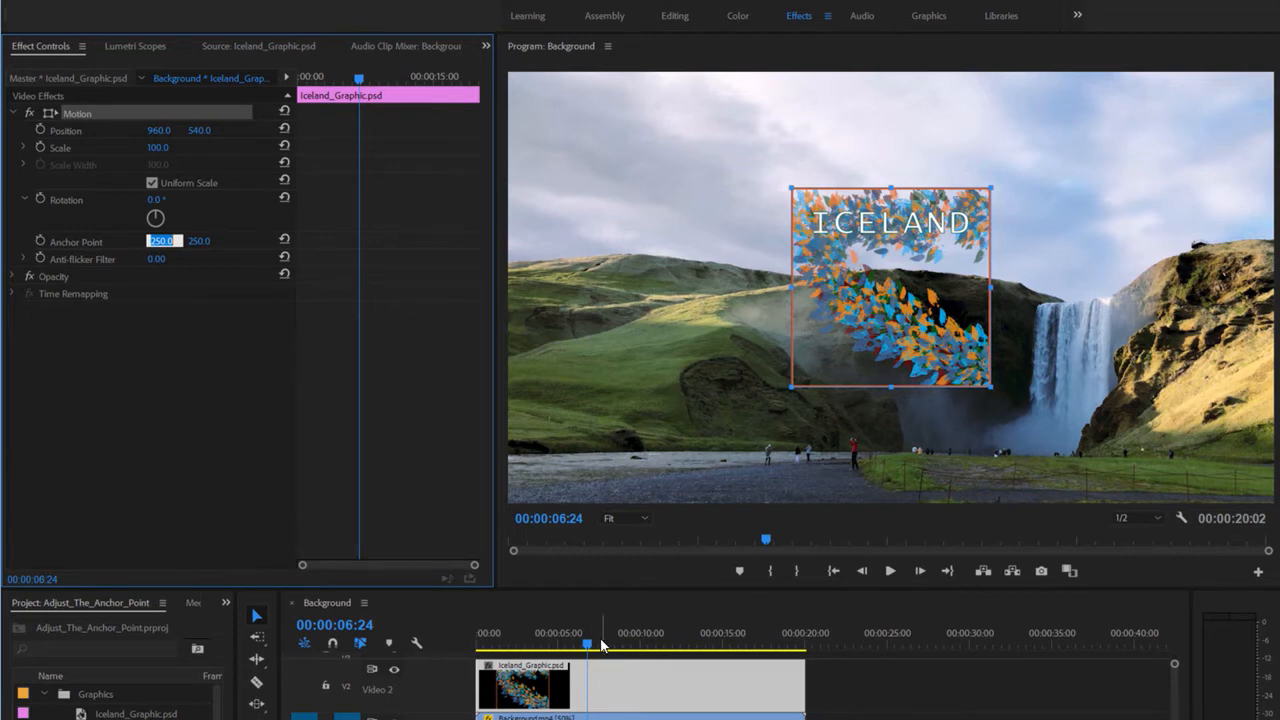
mouse_move(601, 645)
mouse_down()
mouse_move(616, 646)
mouse_move(565, 648)
mouse_move(608, 650)
mouse_up()
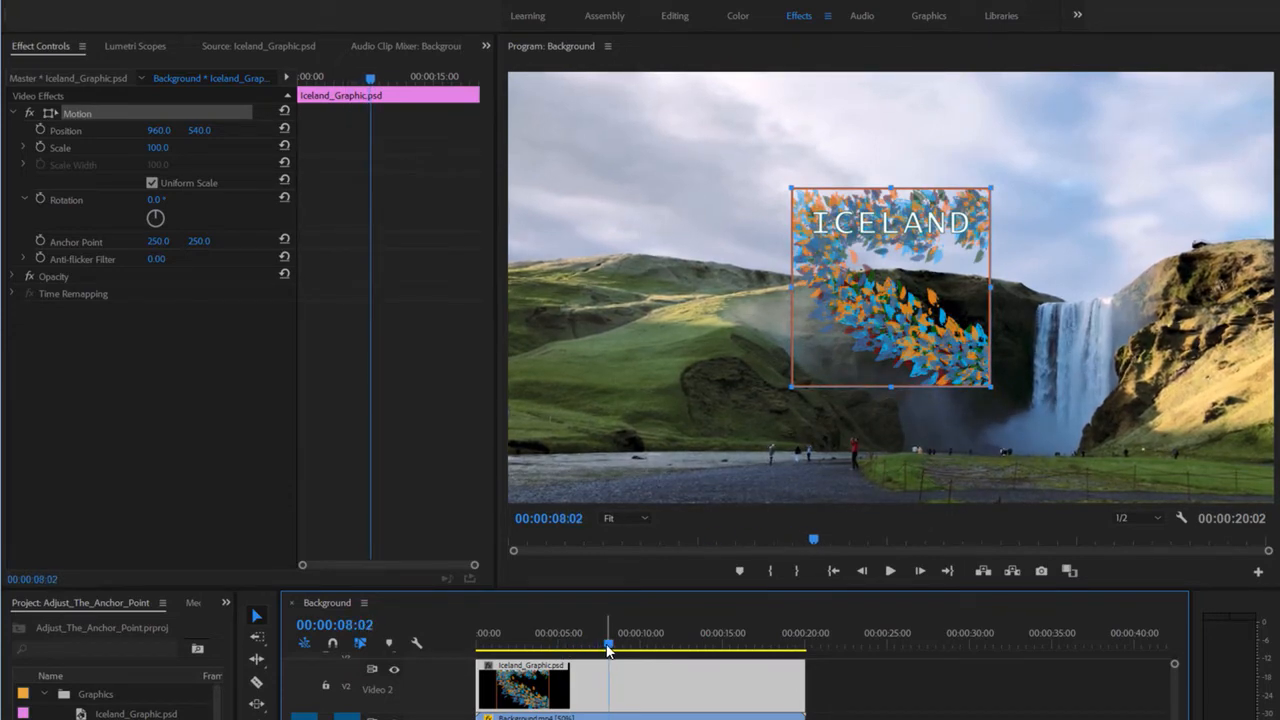
click(41, 198)
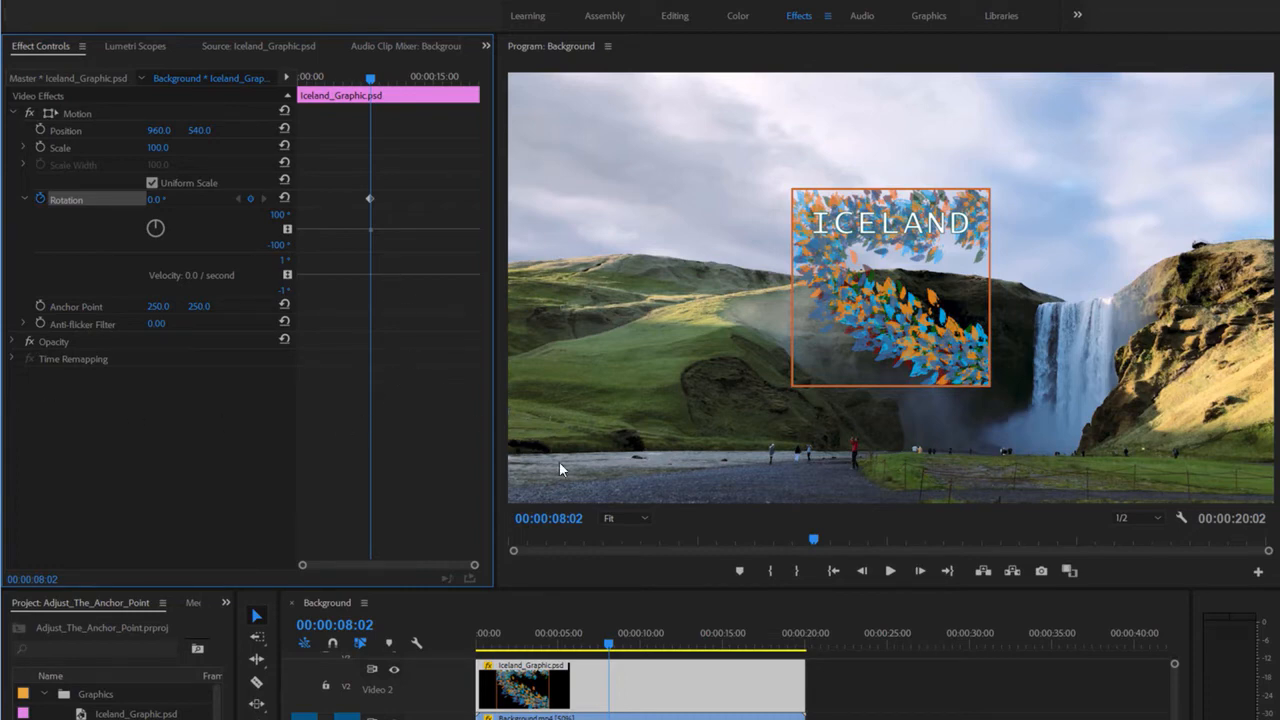
- Snap the graphic's anchor point to its lower-left corner at 0, 500, trying the upper-left corner before returning it
click(631, 517)
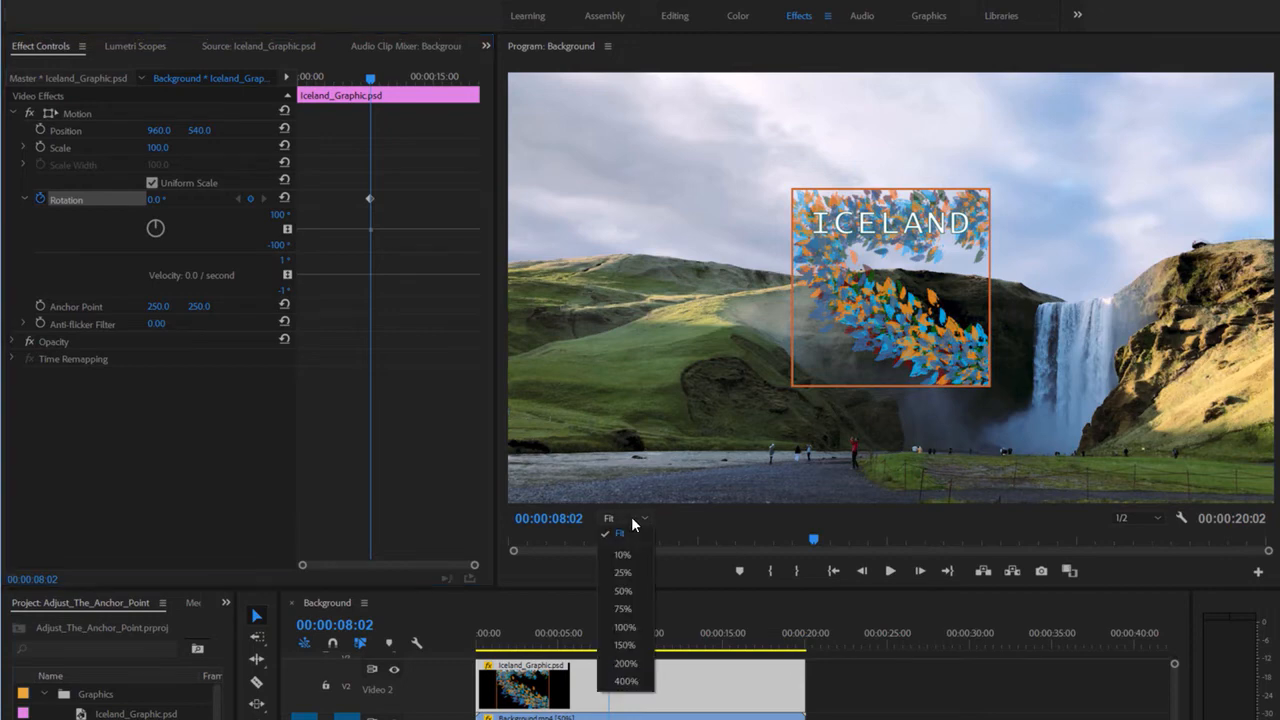
click(625, 627)
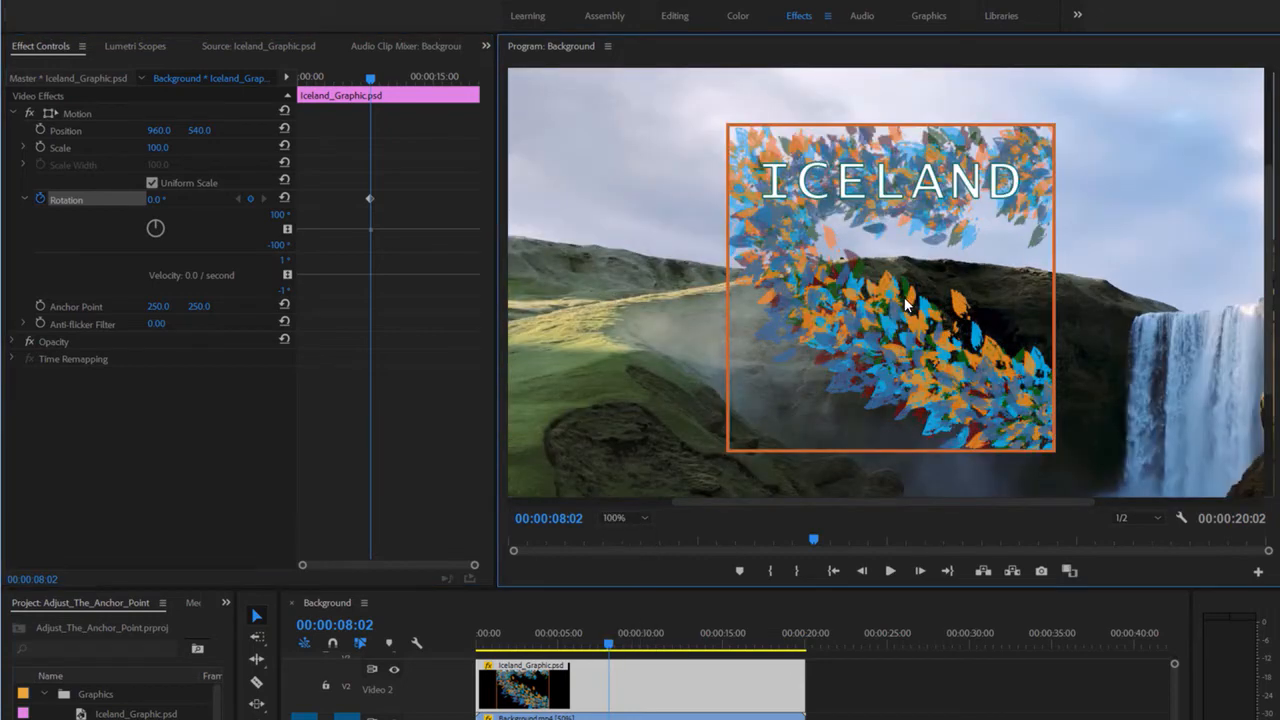
click(81, 114)
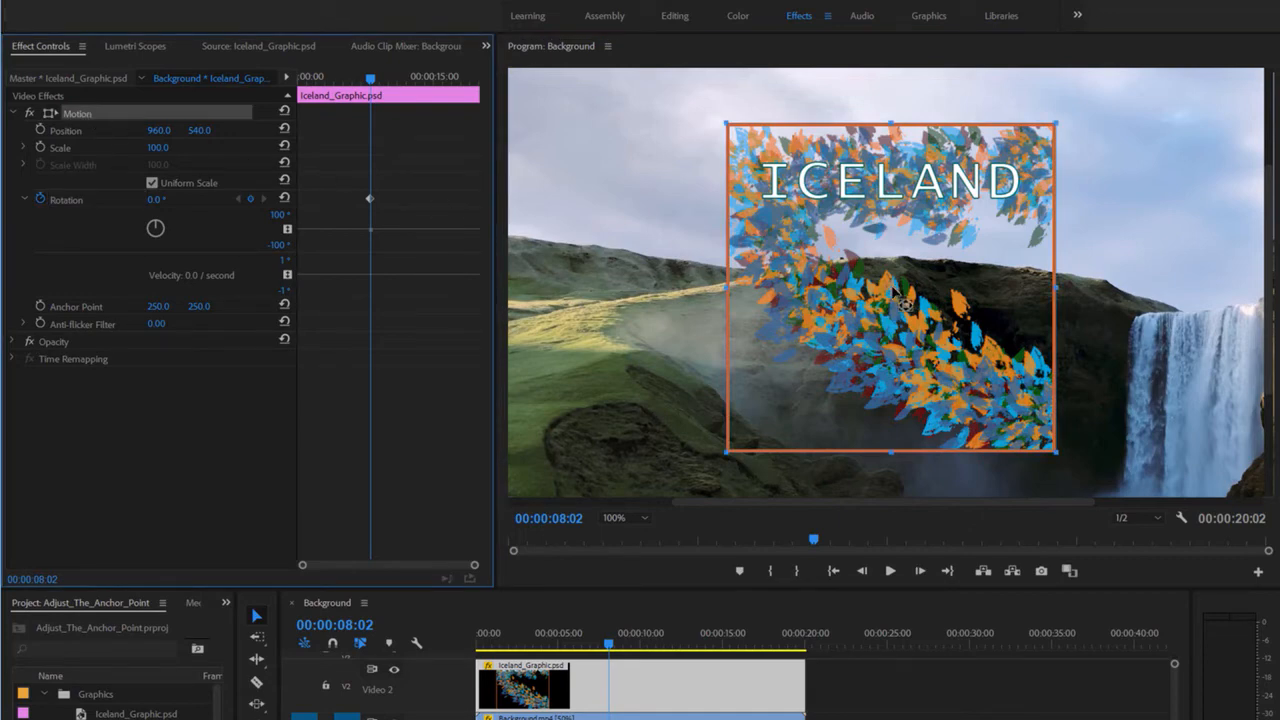
drag(893, 290, 738, 442)
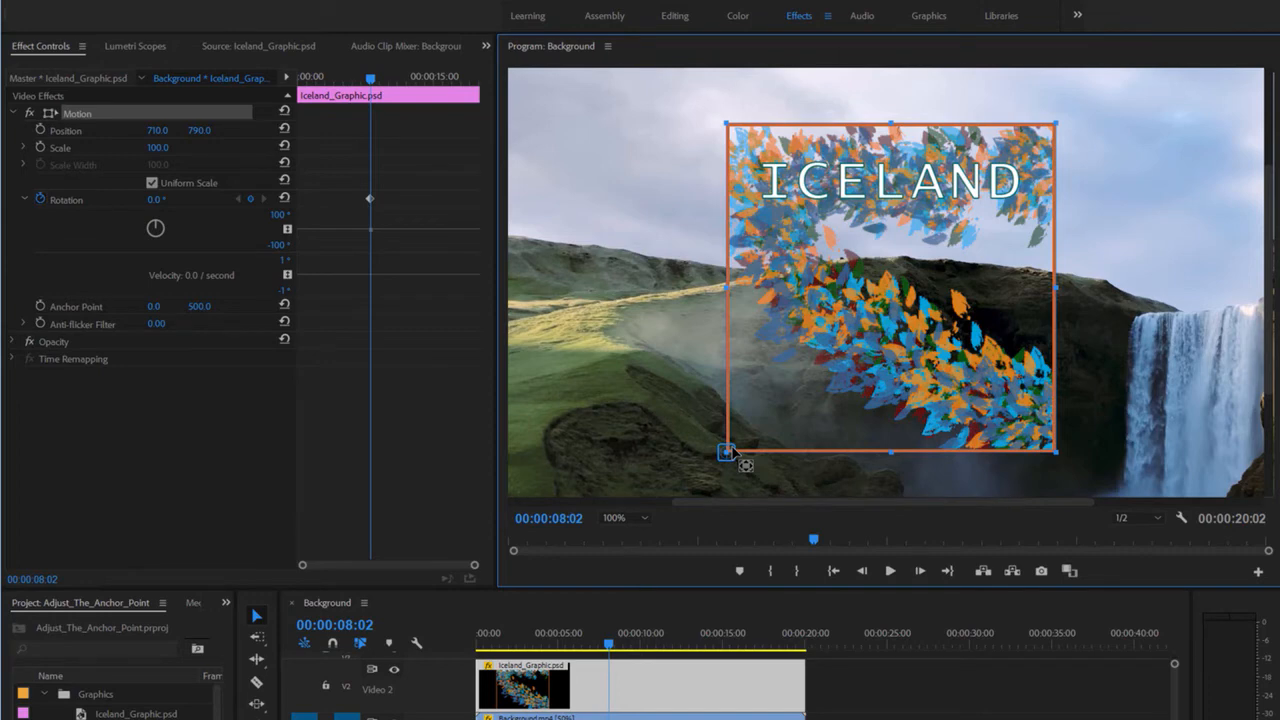
drag(728, 452, 729, 124)
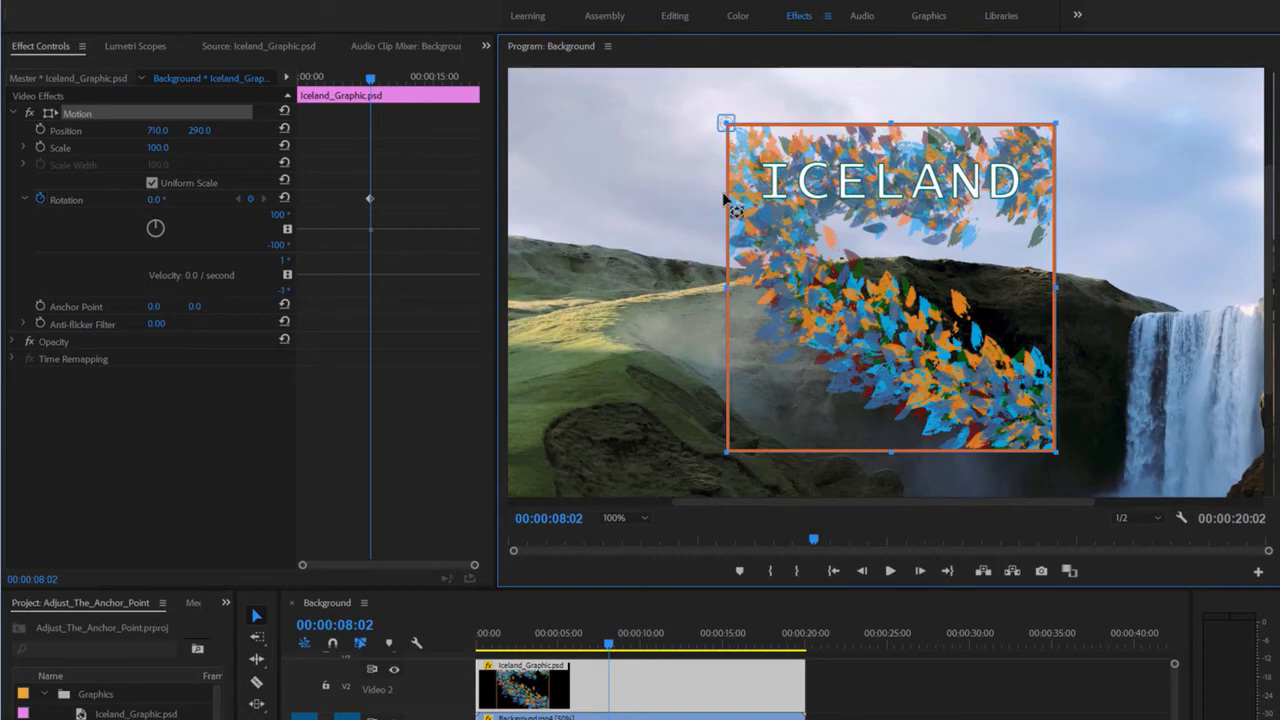
drag(724, 289, 731, 457)
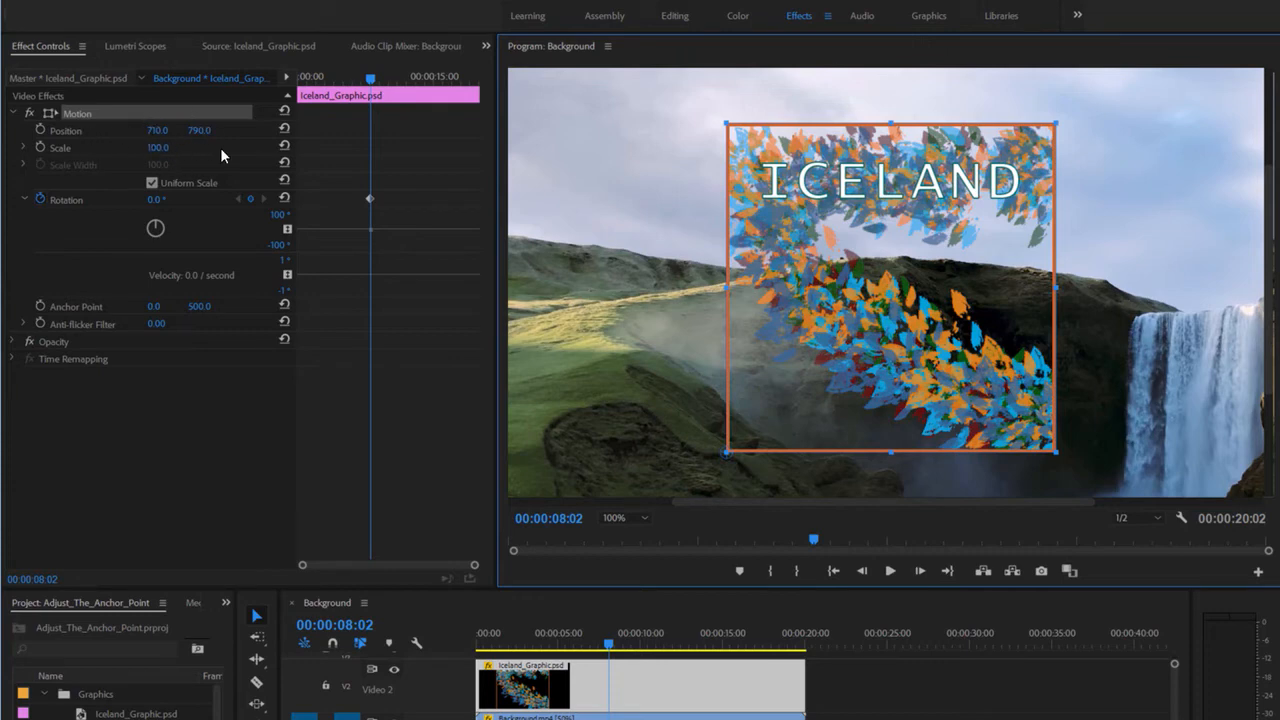
- Set a Rotation keyframe of -90° for the Iceland graphic at 00:00:03:20
click(537, 648)
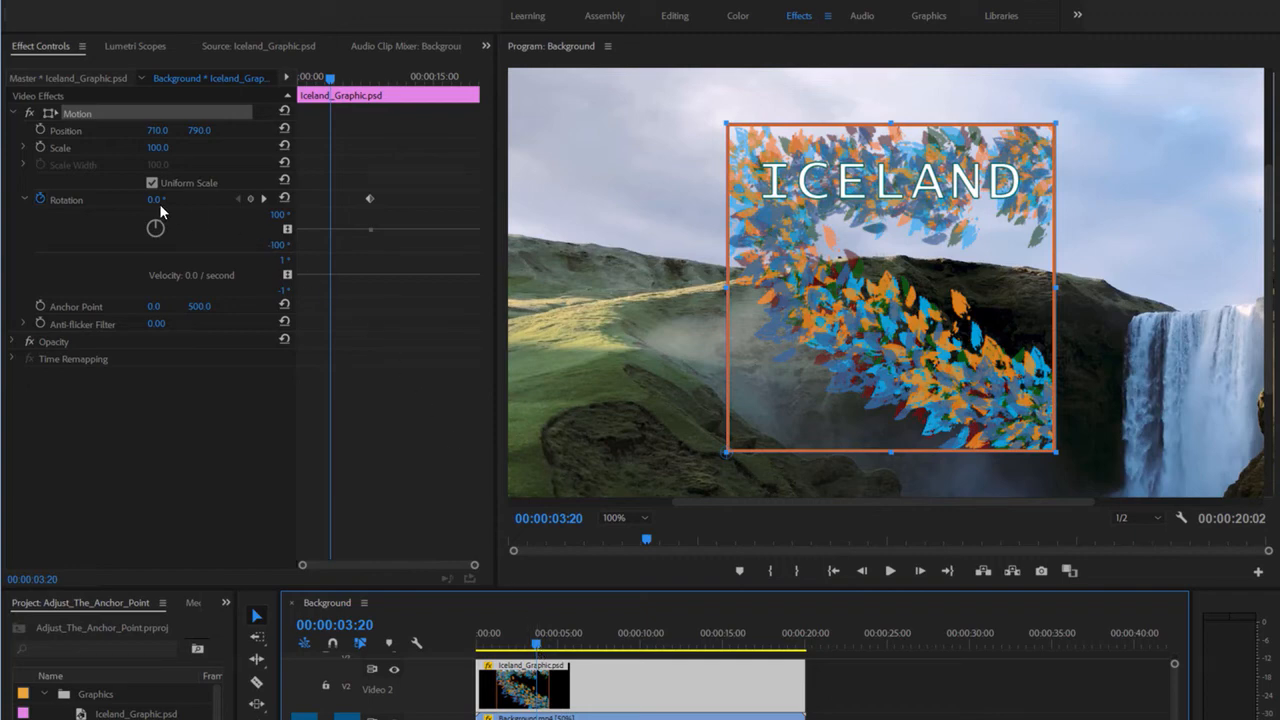
drag(157, 200, 85, 200)
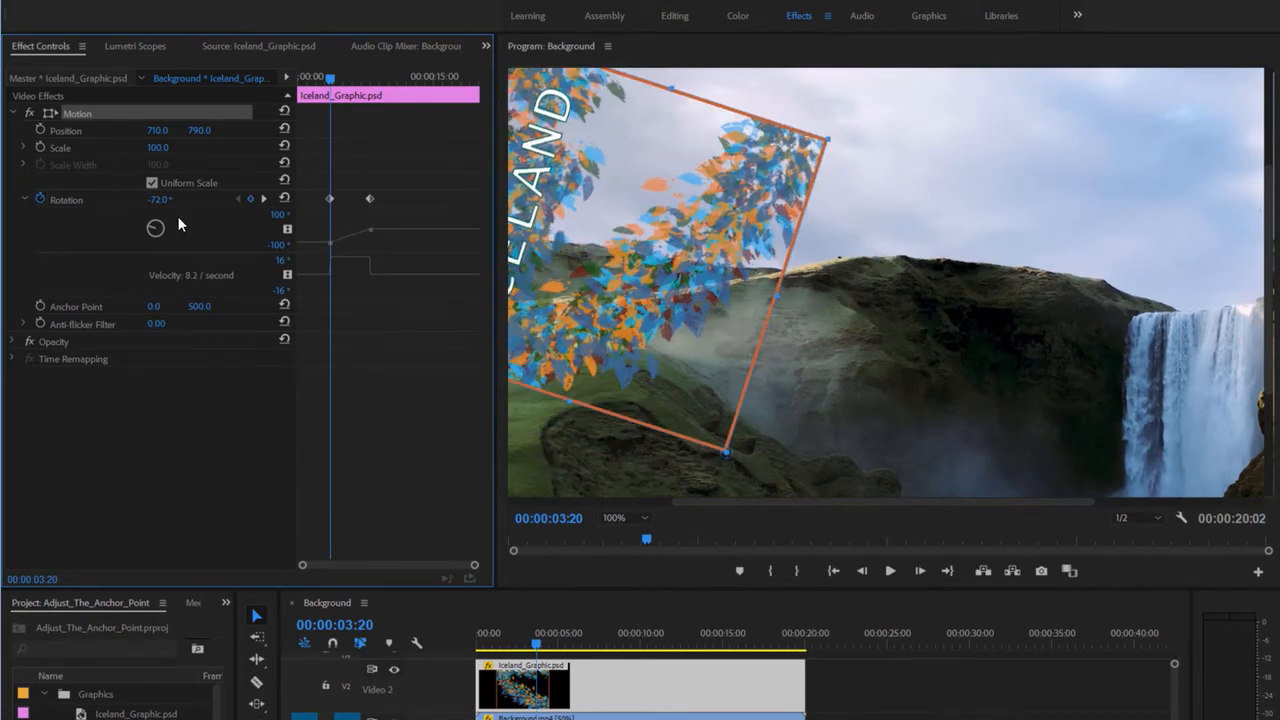
click(155, 201)
text(-90)
key(Return)
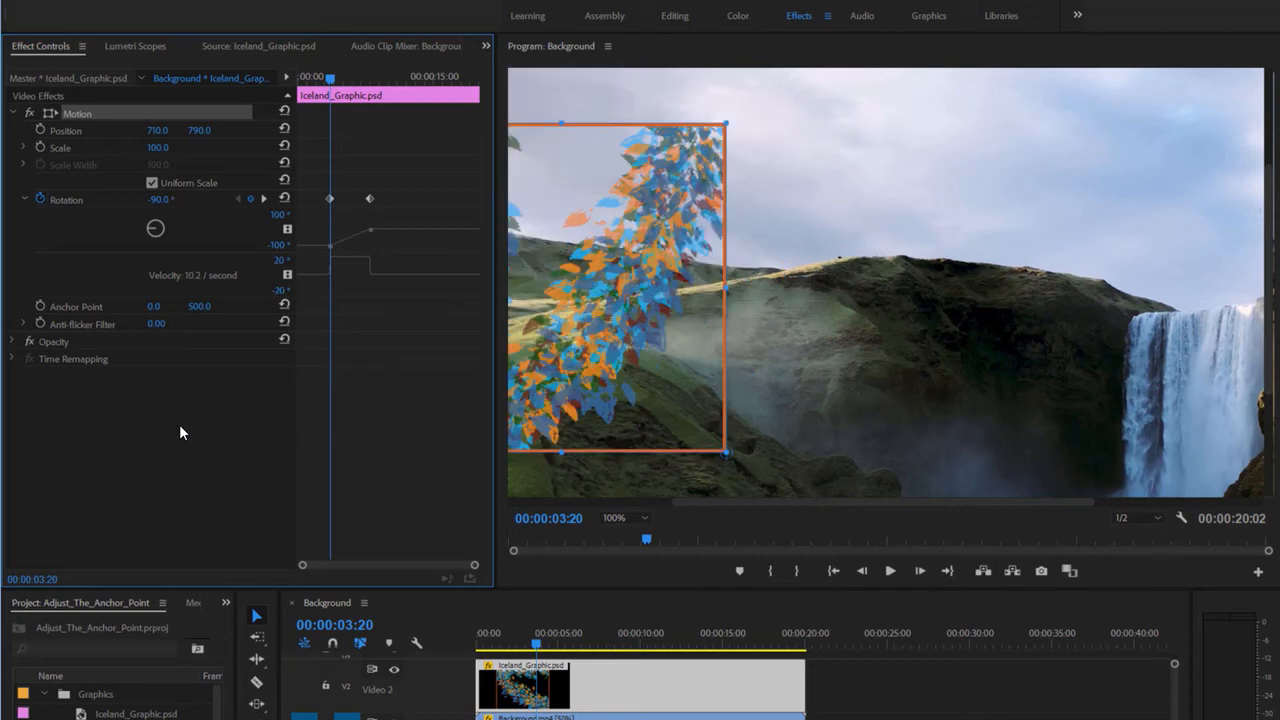
- Fit the whole frame in the program monitor and enable Position keyframing for the graphic at 00:00:03:20, keeping 710, 790
click(614, 521)
click(616, 539)
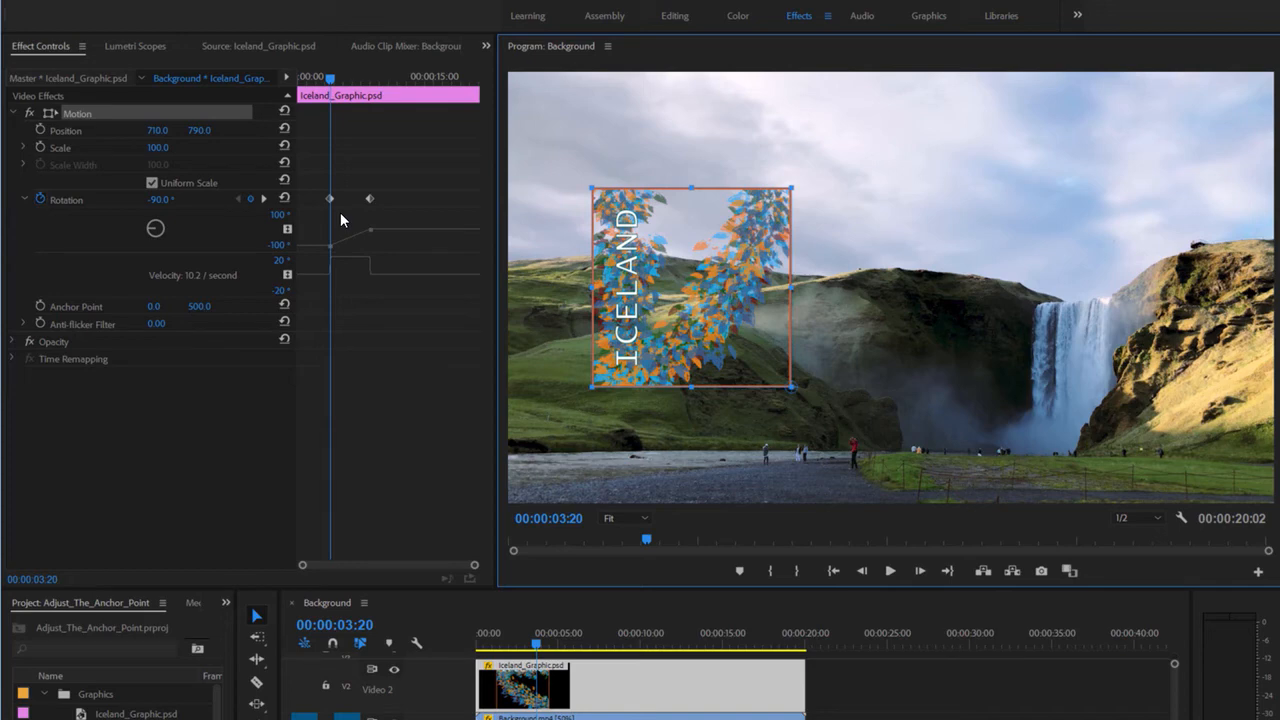
click(41, 130)
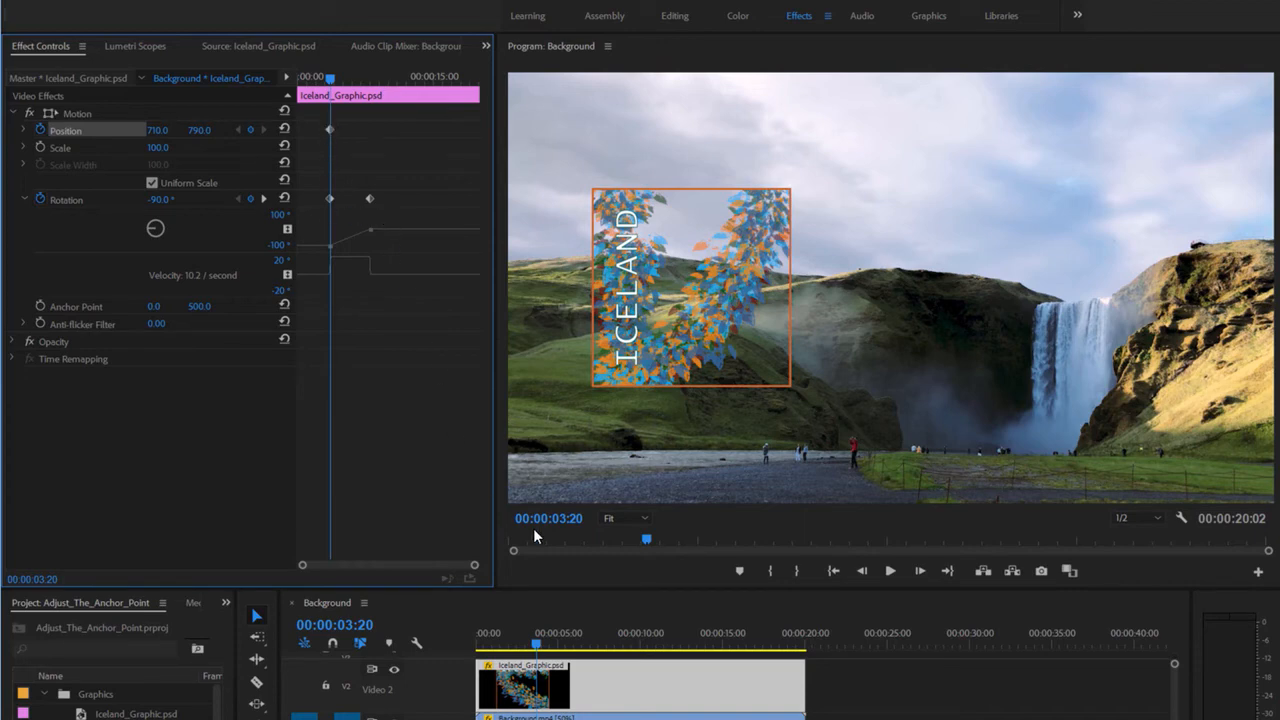
- Play the sequence from just before the first Rotation keyframe to past the last one to preview the graphic's turn
mouse_move(536, 646)
mouse_down()
mouse_move(623, 650)
mouse_move(531, 650)
mouse_up()
click(888, 572)
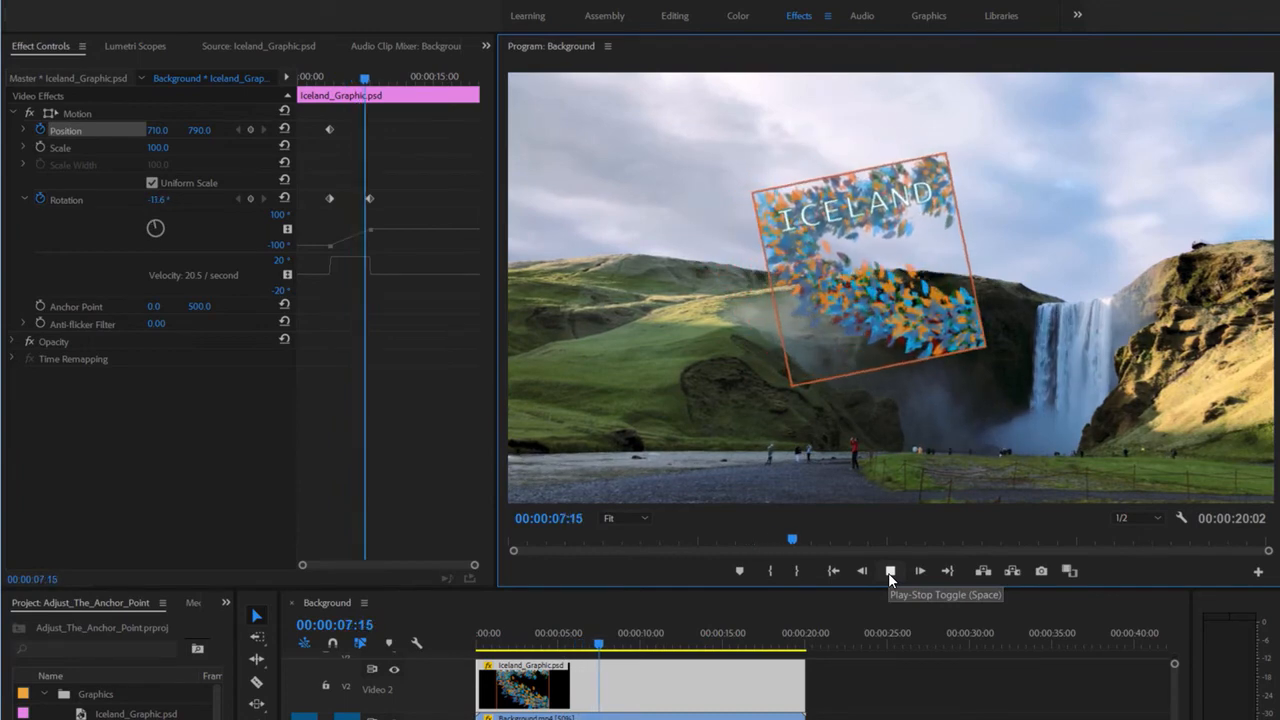
click(890, 572)
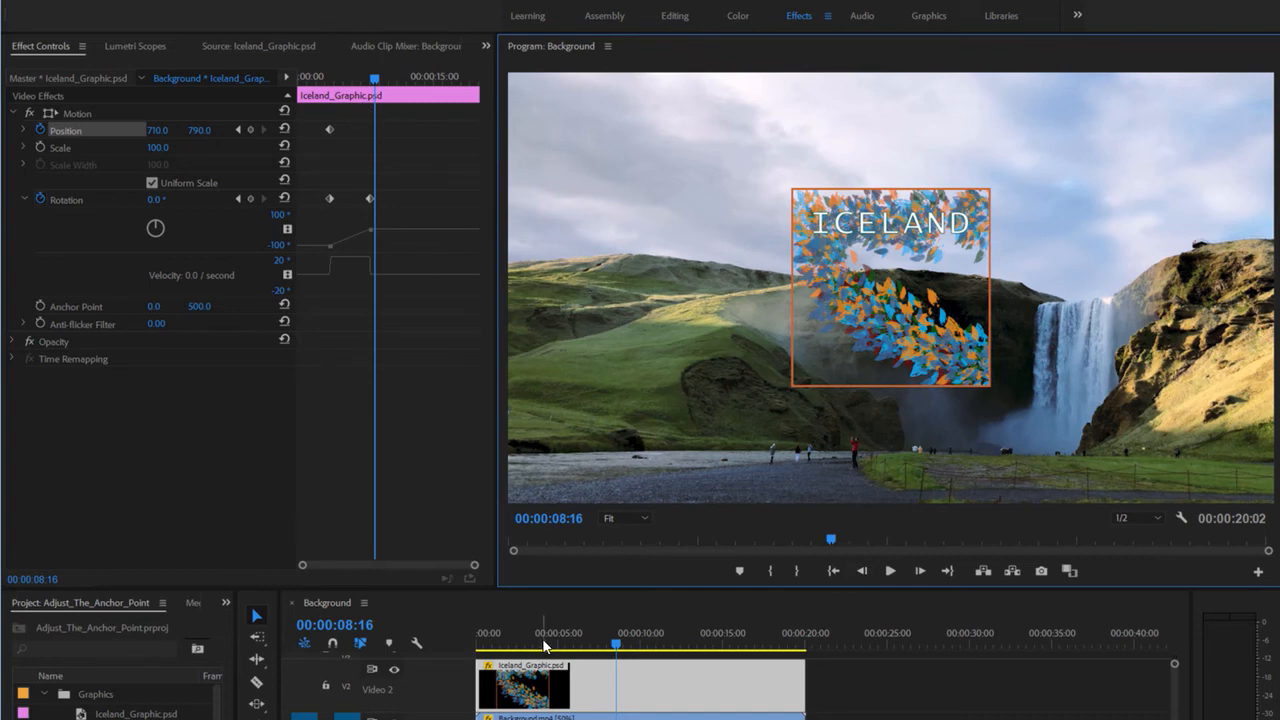
- At 00:00:00:00, set the graphic's horizontal Position to about -55 so it starts off-frame, and scrub through the animation to 00:00:11:03
drag(546, 645, 477, 648)
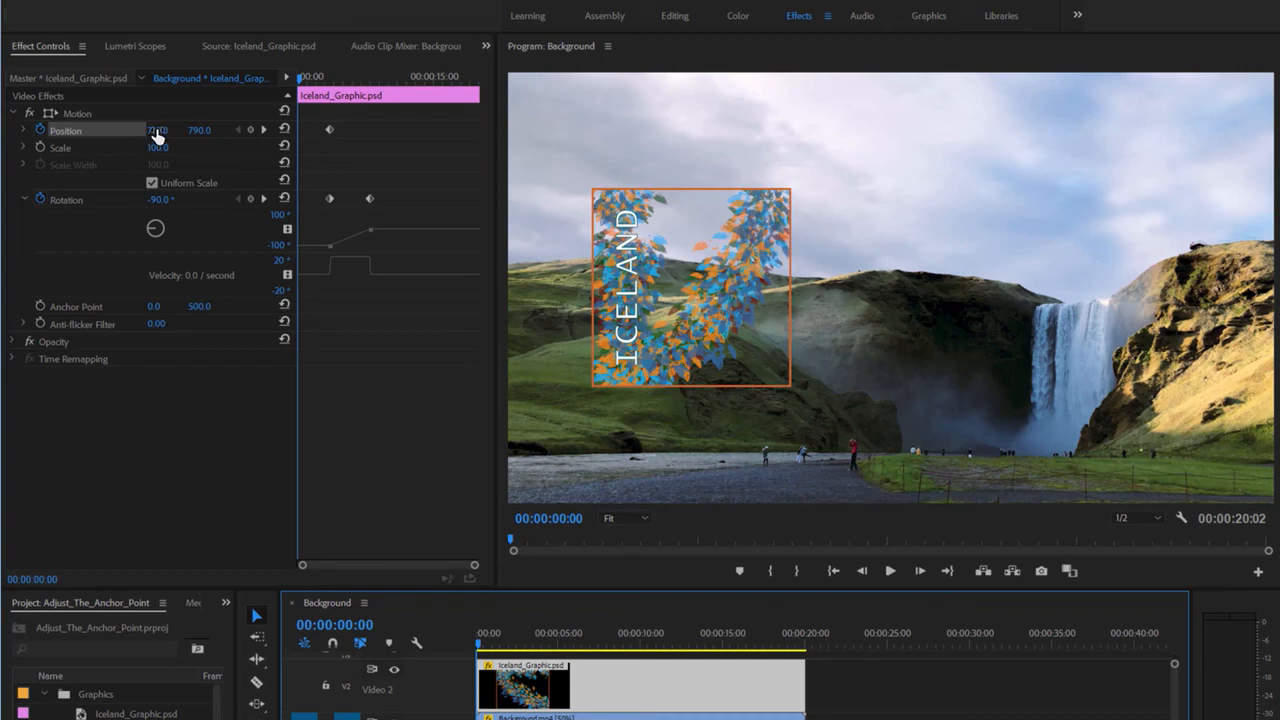
drag(157, 131, 57, 131)
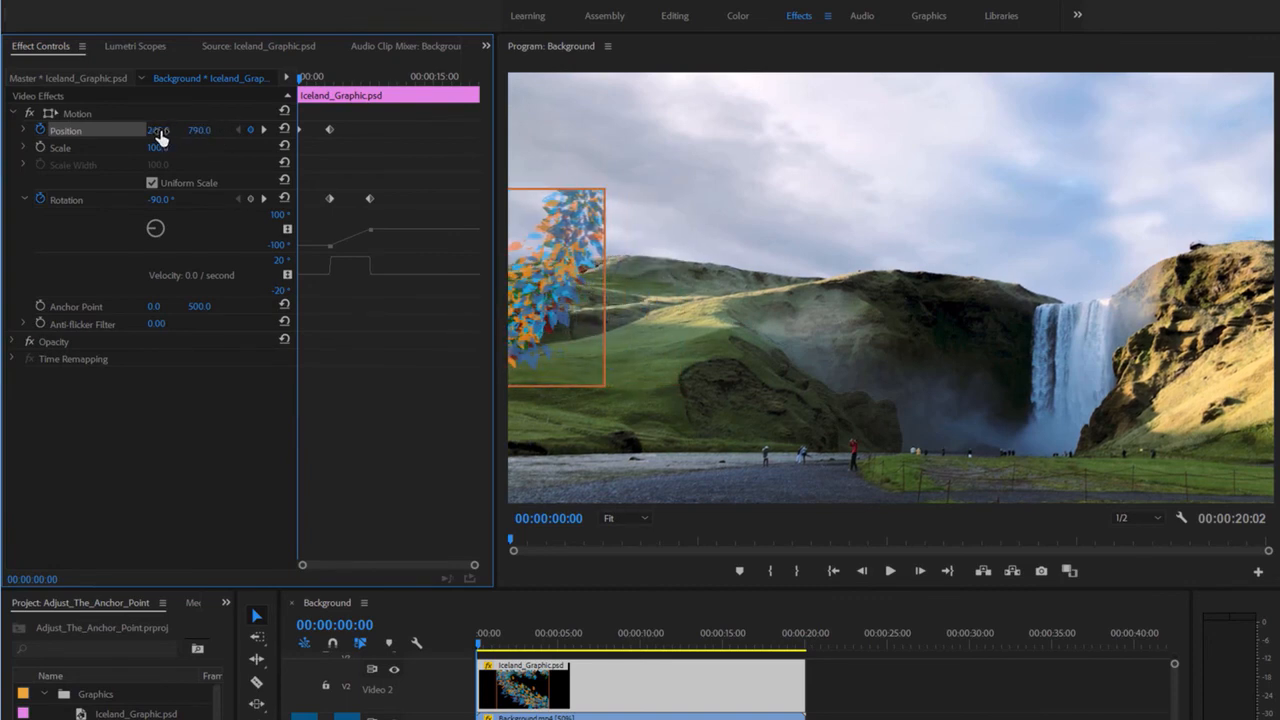
drag(156, 131, 48, 131)
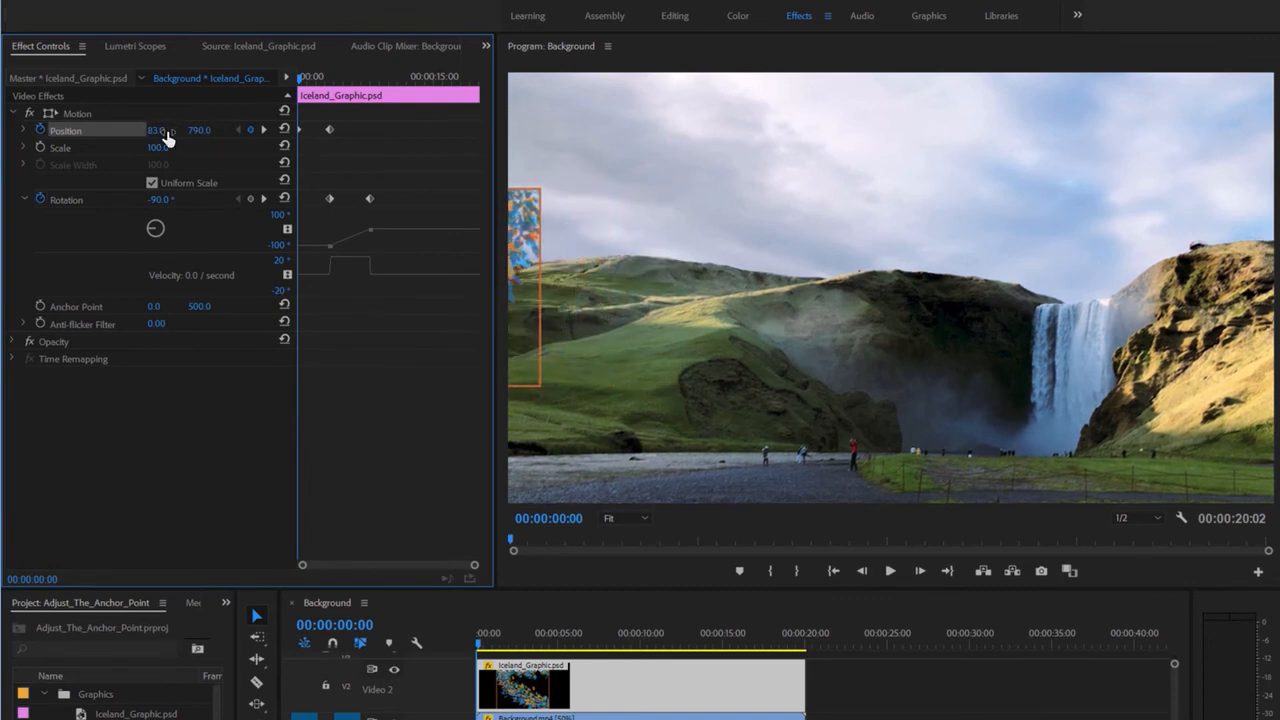
drag(157, 131, 80, 131)
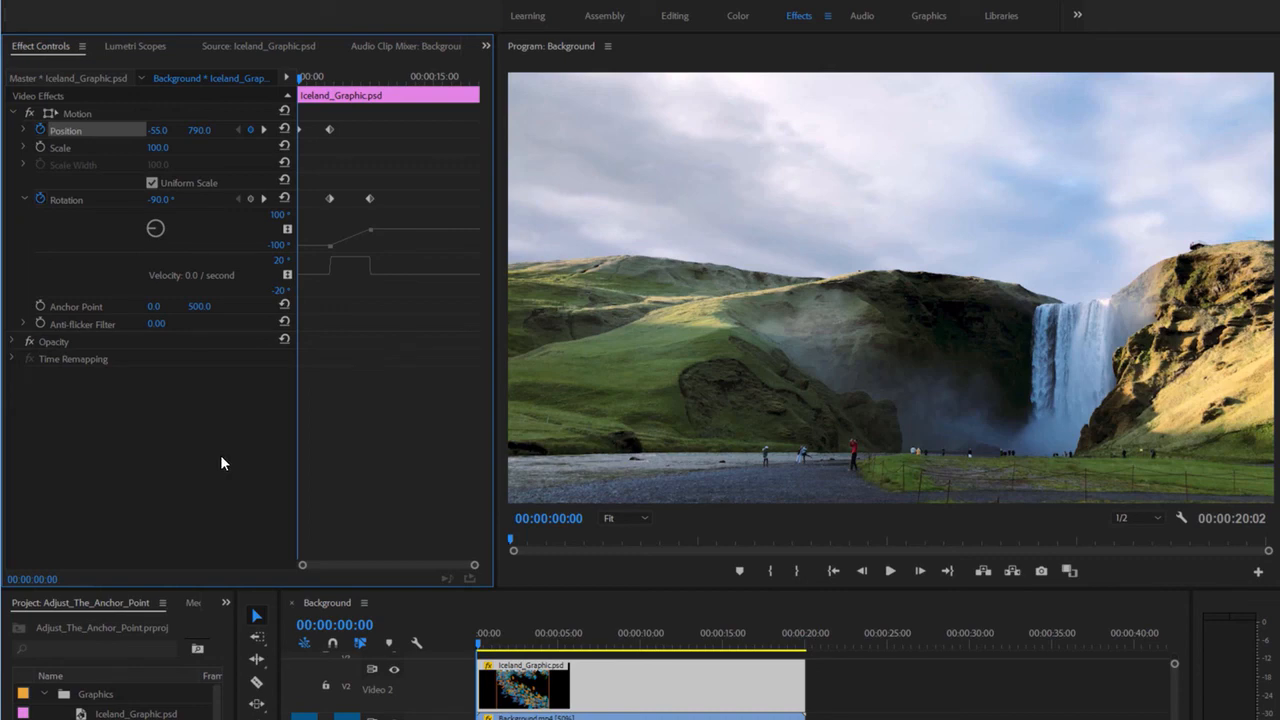
click(479, 647)
drag(479, 647, 660, 656)
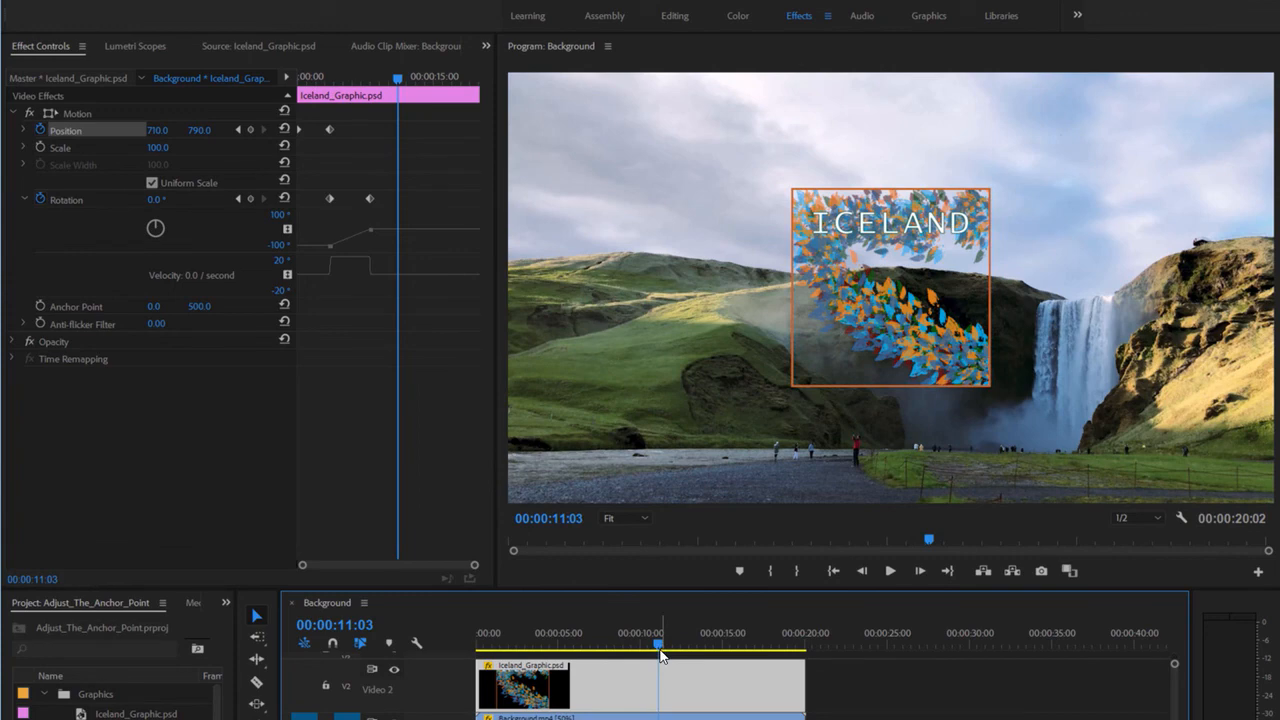